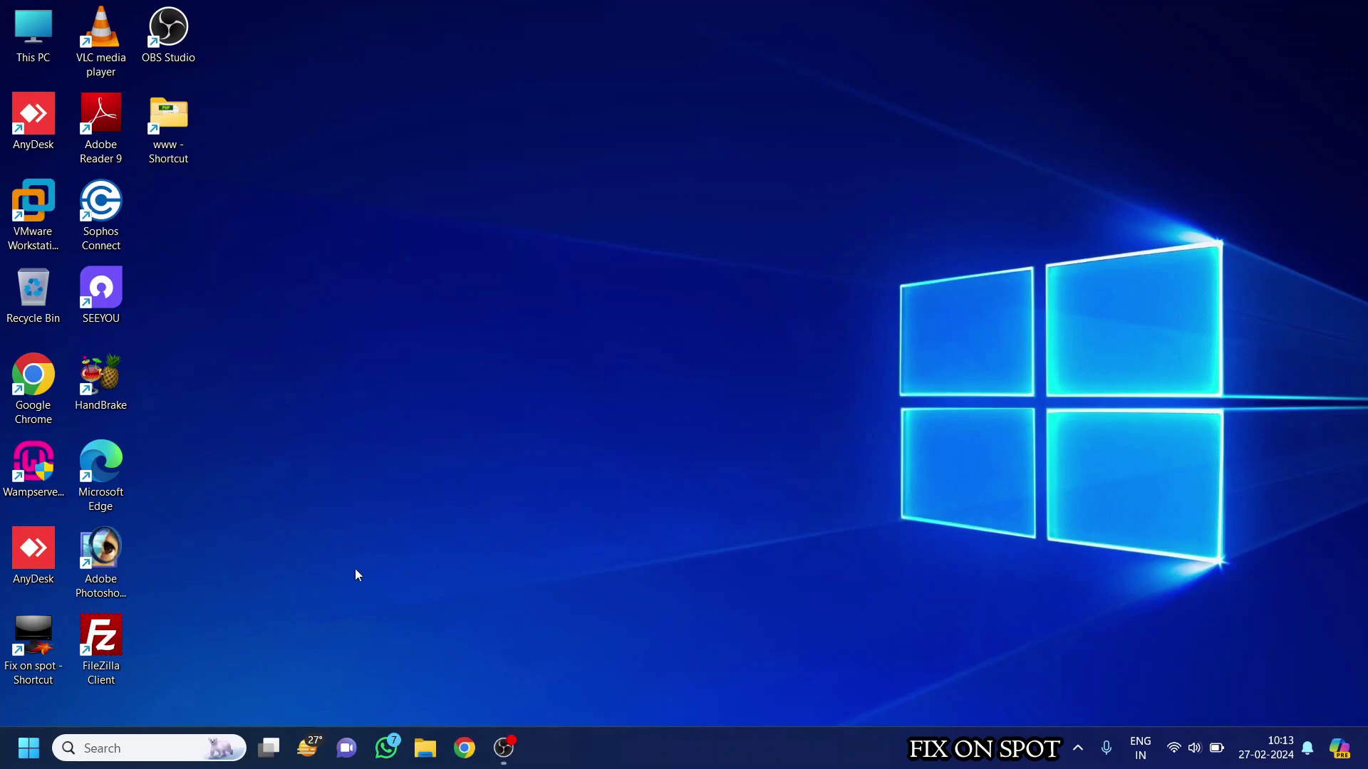
Open Control Panel from Windows search, view Large icons, and go to Windows Defender Firewall.
{"action": "left_click", "coordinate": [158, 748]}
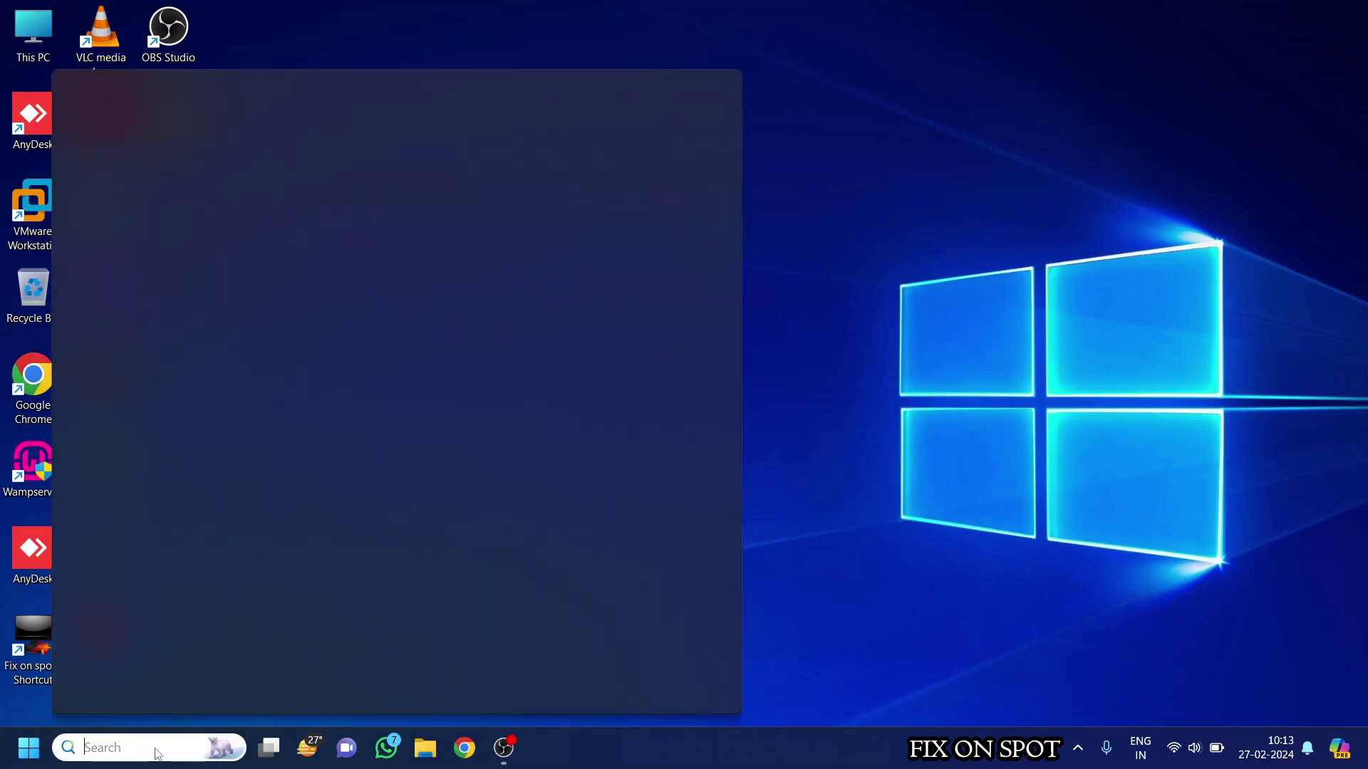
{"action": "type", "text": "control "}
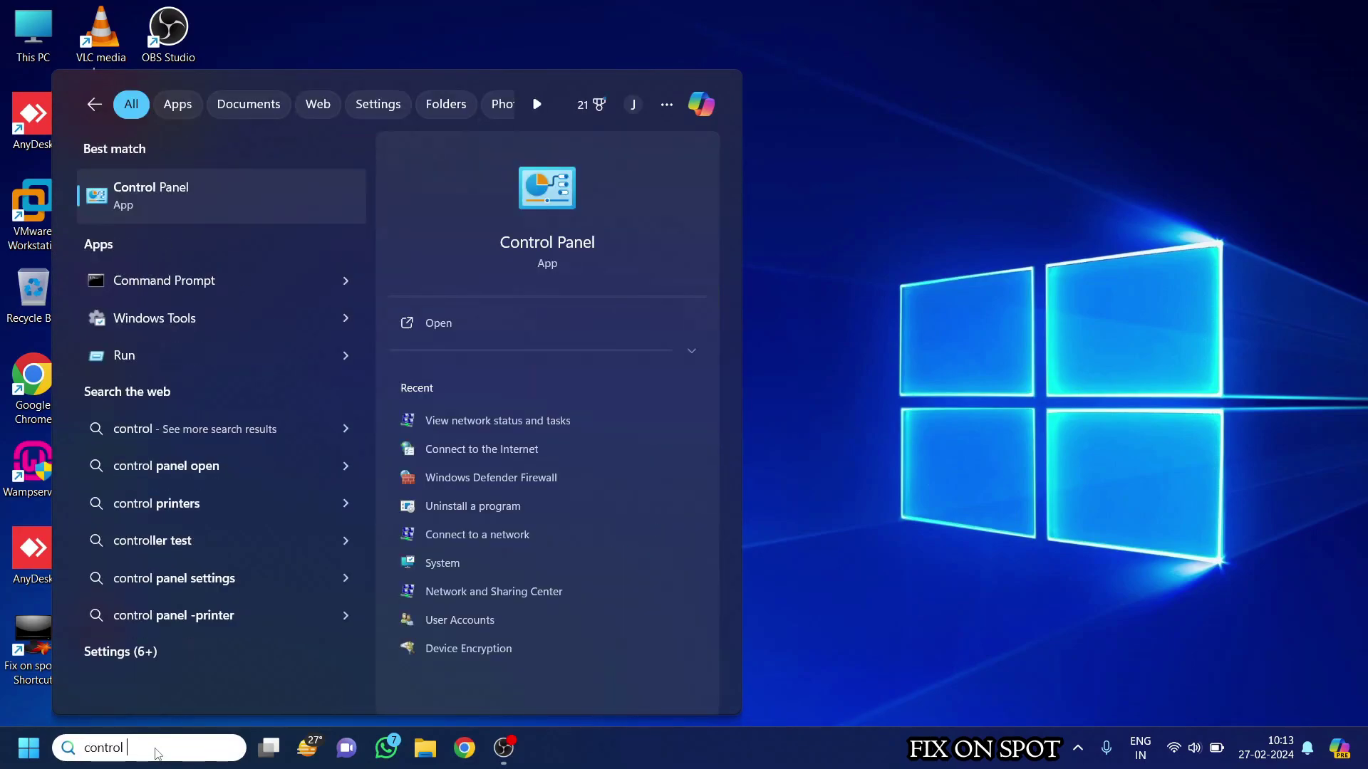
{"action": "type", "text": "panel"}
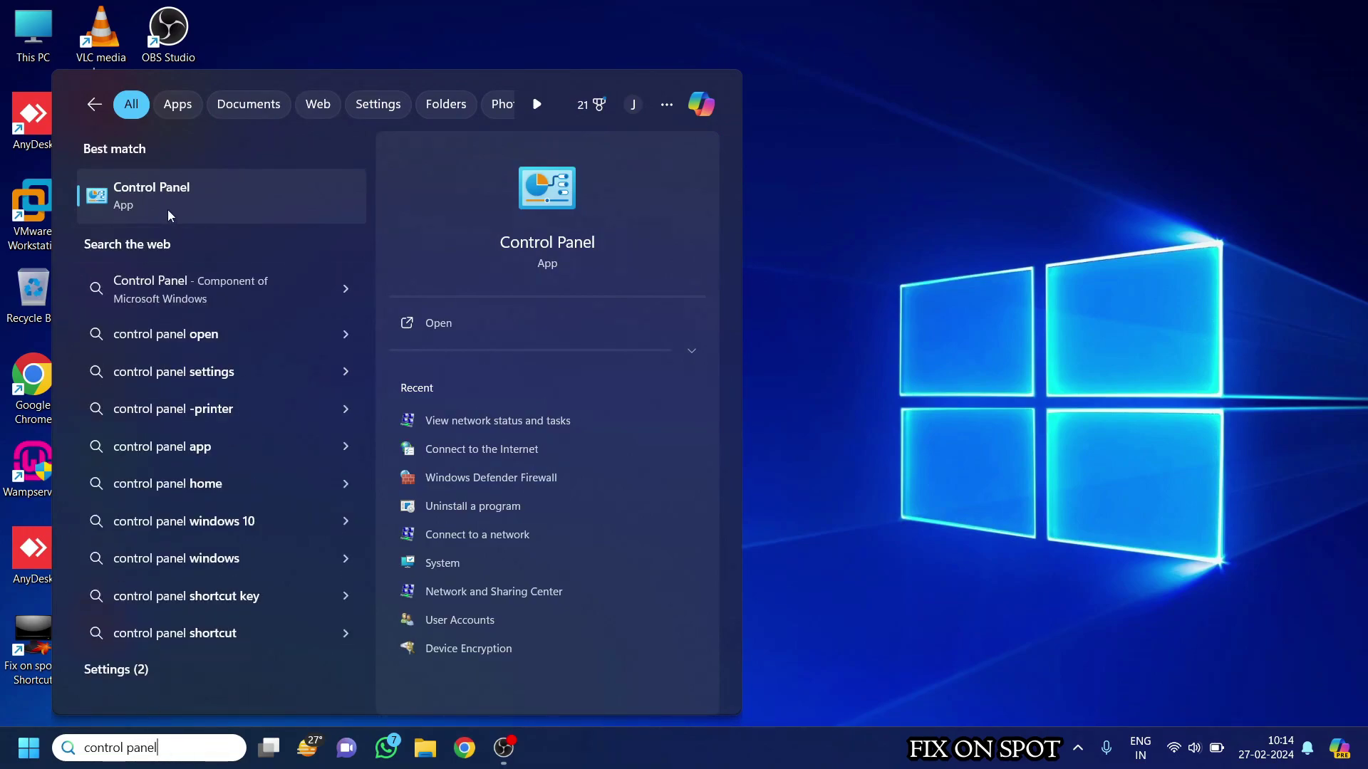
{"action": "left_click", "coordinate": [176, 191]}
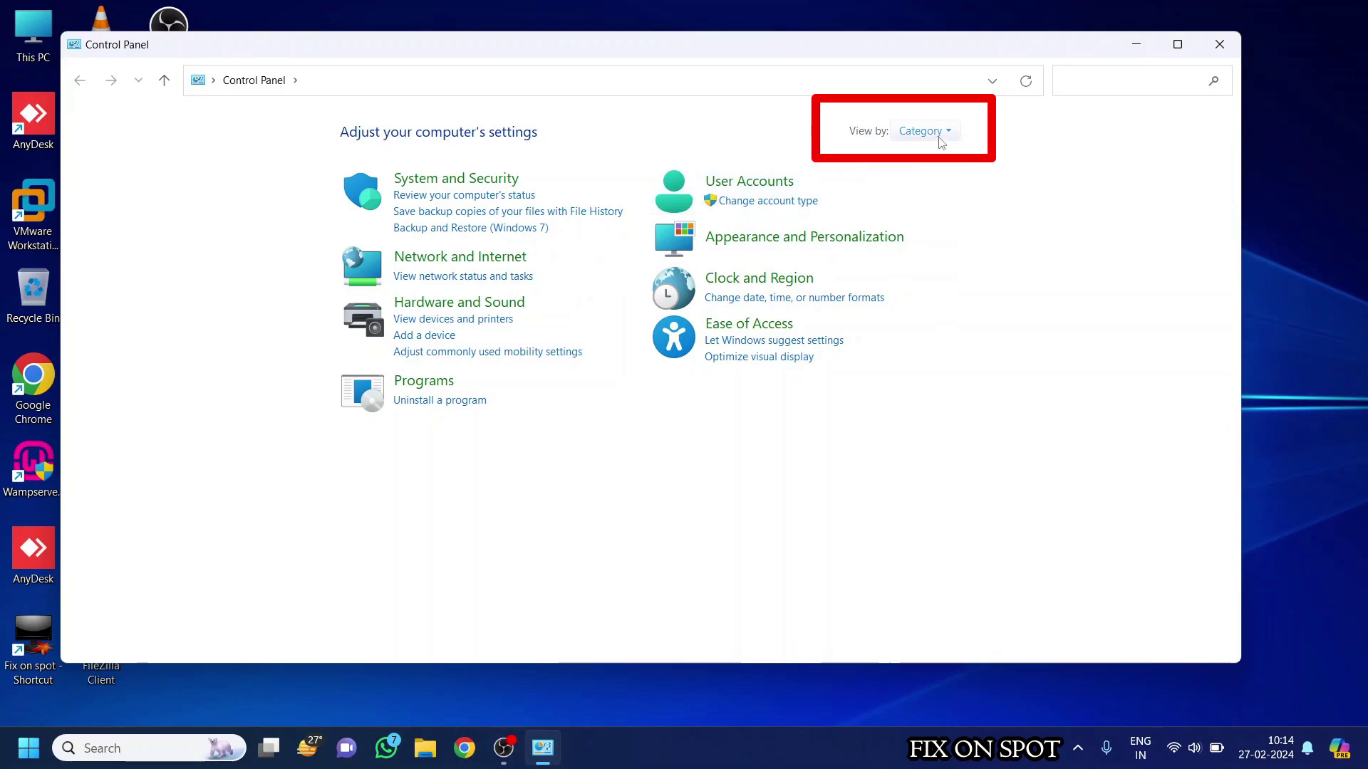
{"action": "left_click", "coordinate": [925, 131]}
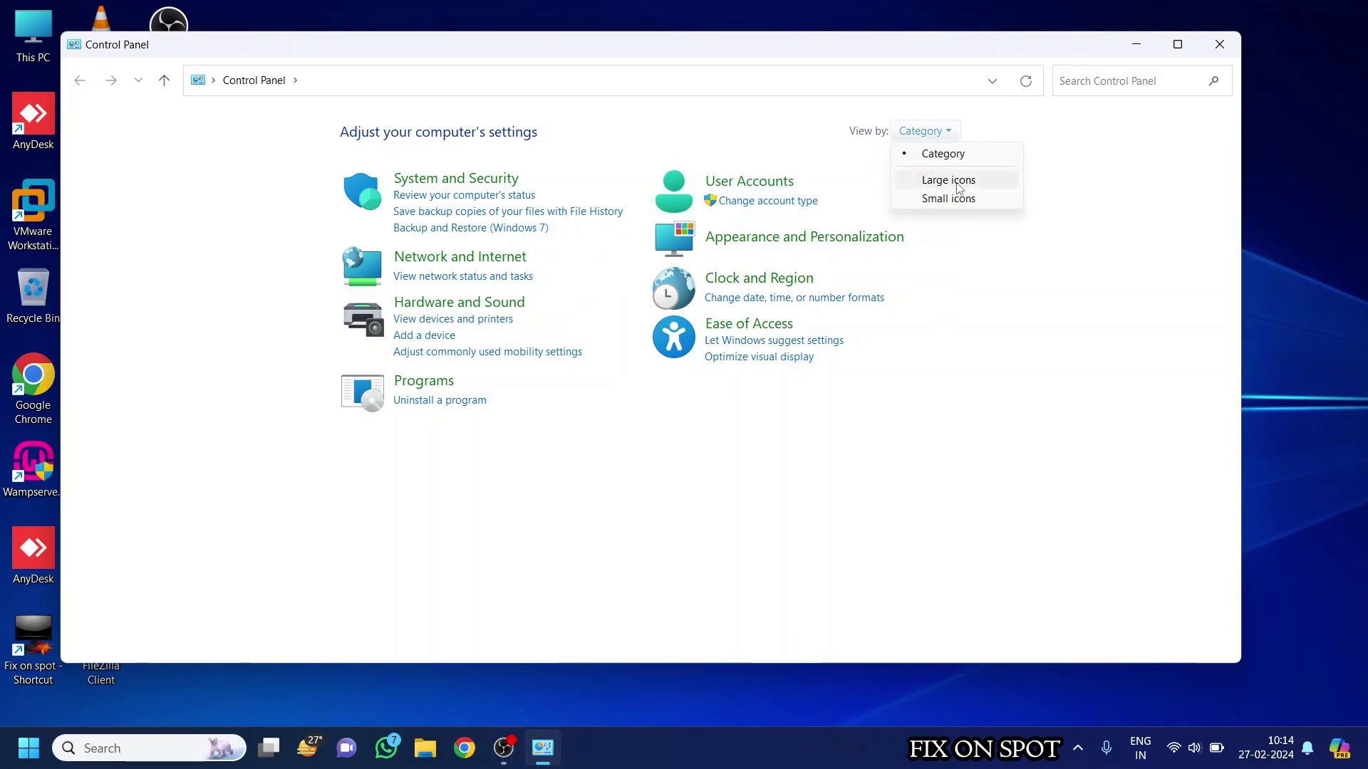
{"action": "left_click", "coordinate": [957, 184]}
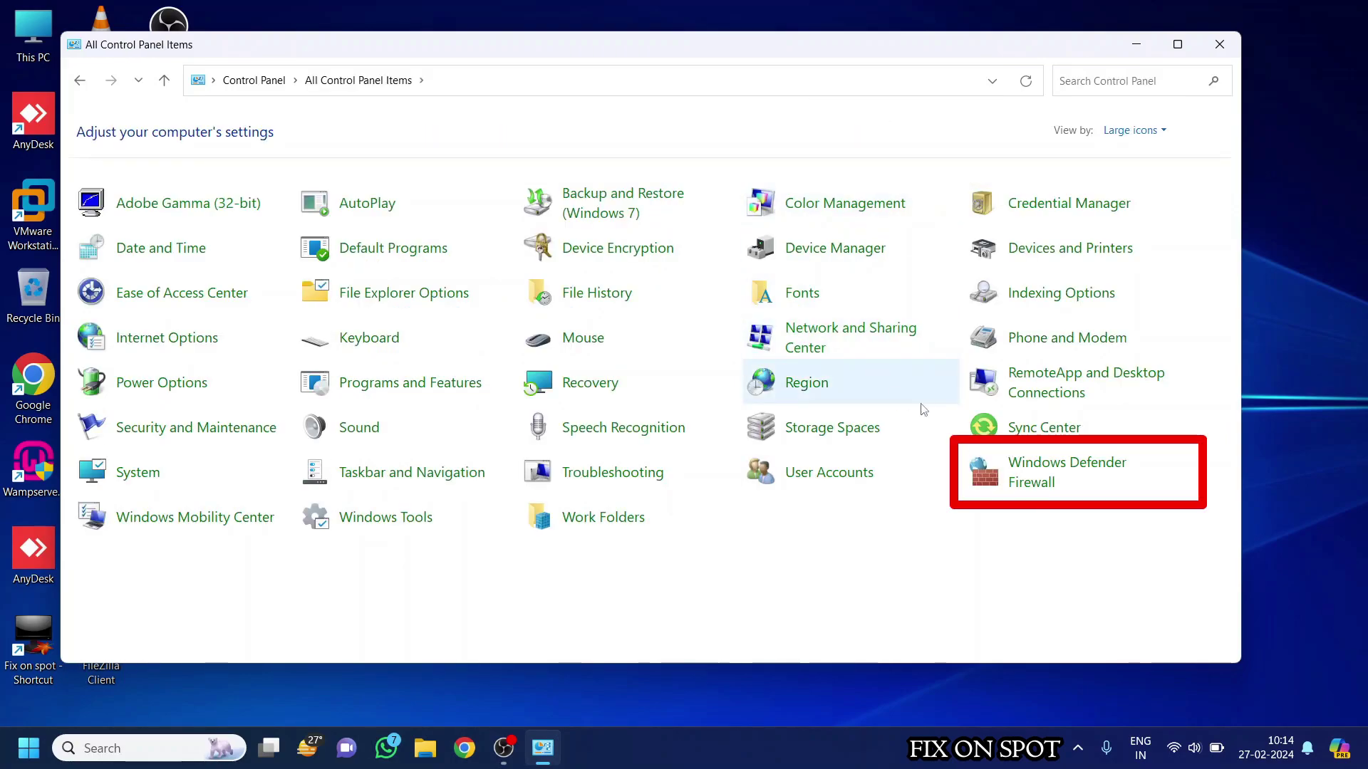
{"action": "left_click", "coordinate": [1058, 470]}
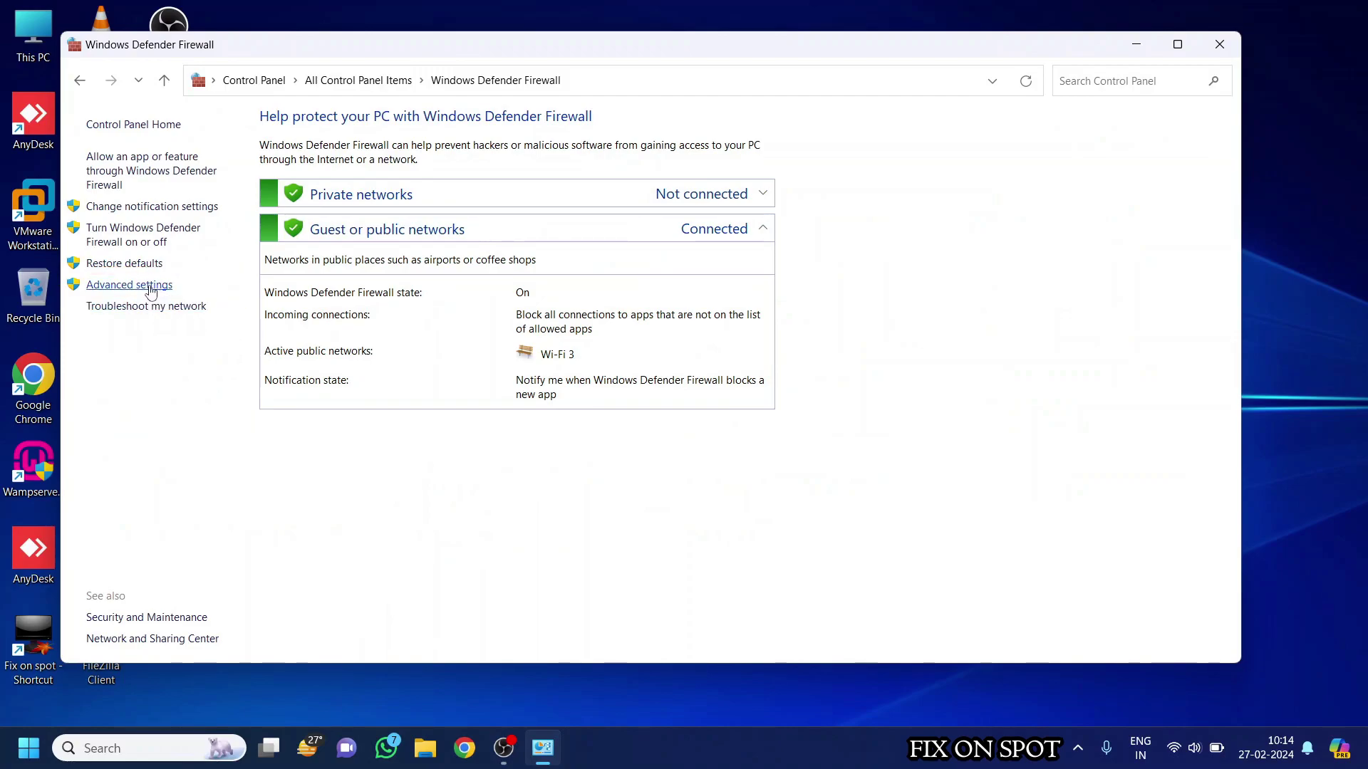
Open Advanced settings and show Outbound Rules in the left tree.
{"action": "left_click", "coordinate": [130, 285]}
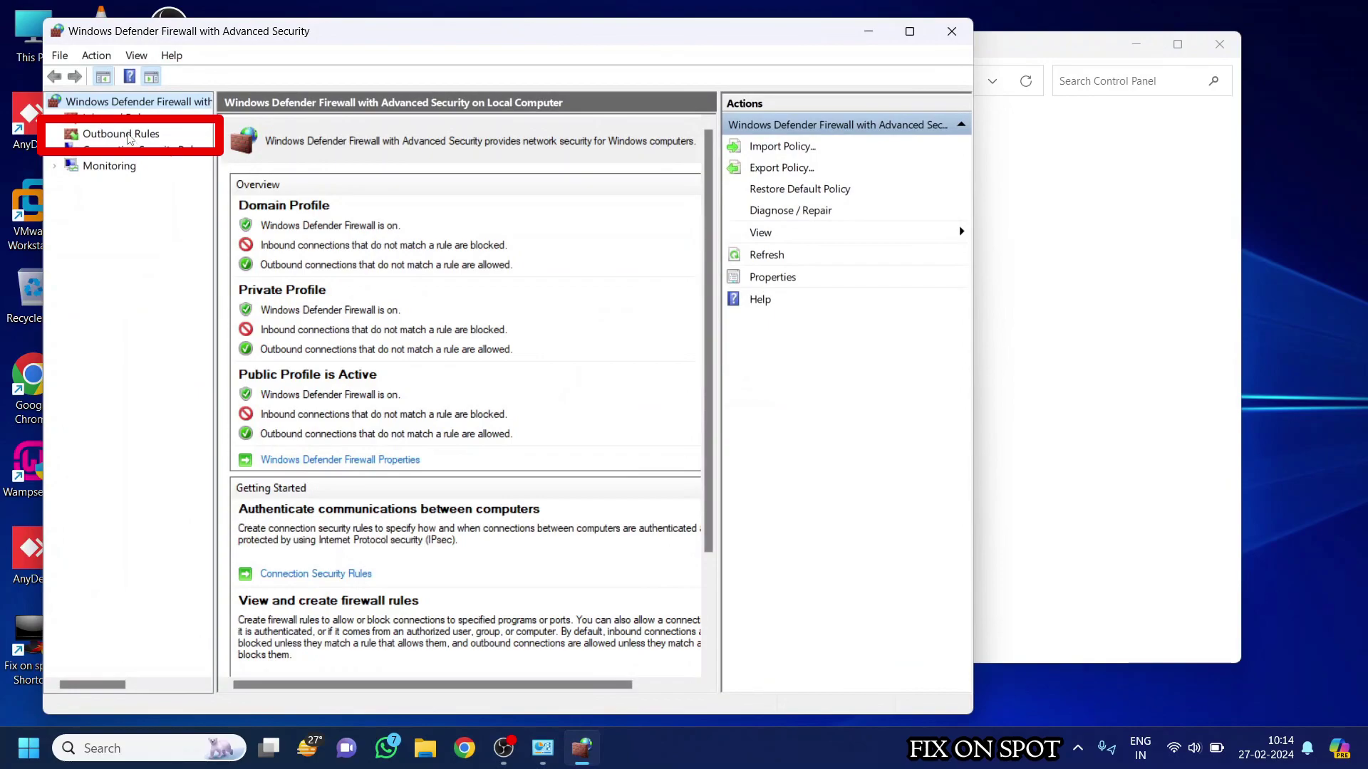
{"action": "left_click", "coordinate": [121, 134]}
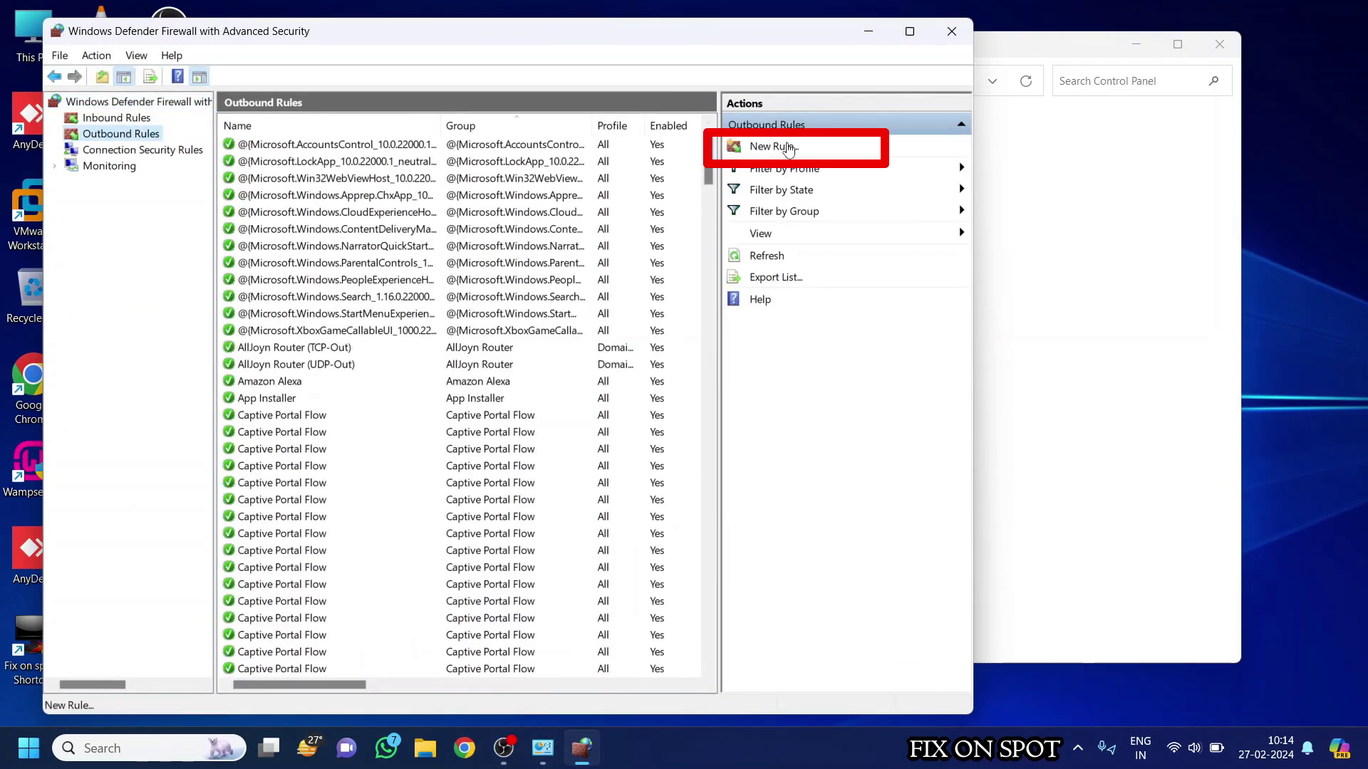
Start a Custom outbound rule, keeping default Program and Protocol settings up to Scope.
{"action": "left_click", "coordinate": [772, 146]}
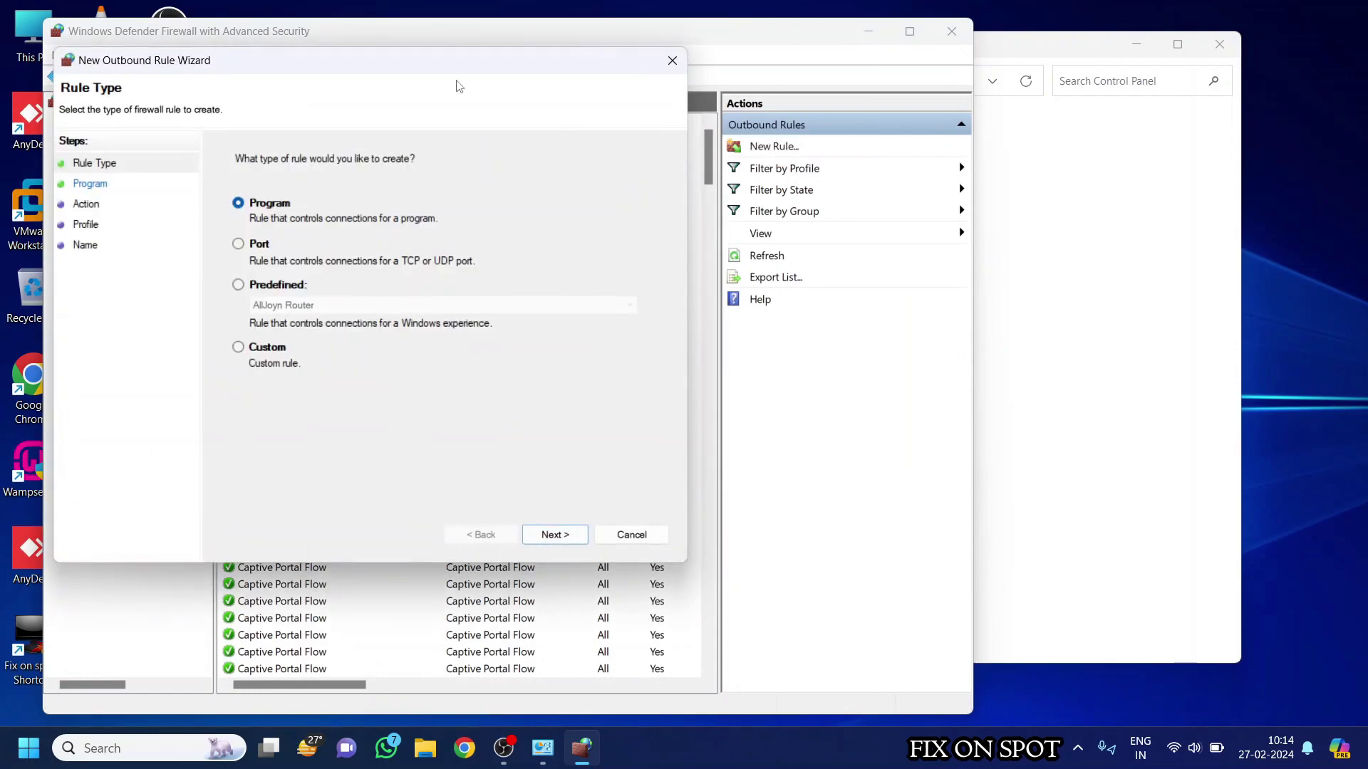
{"action": "left_click_drag", "start_coordinate": [403, 70], "coordinate": [535, 73]}
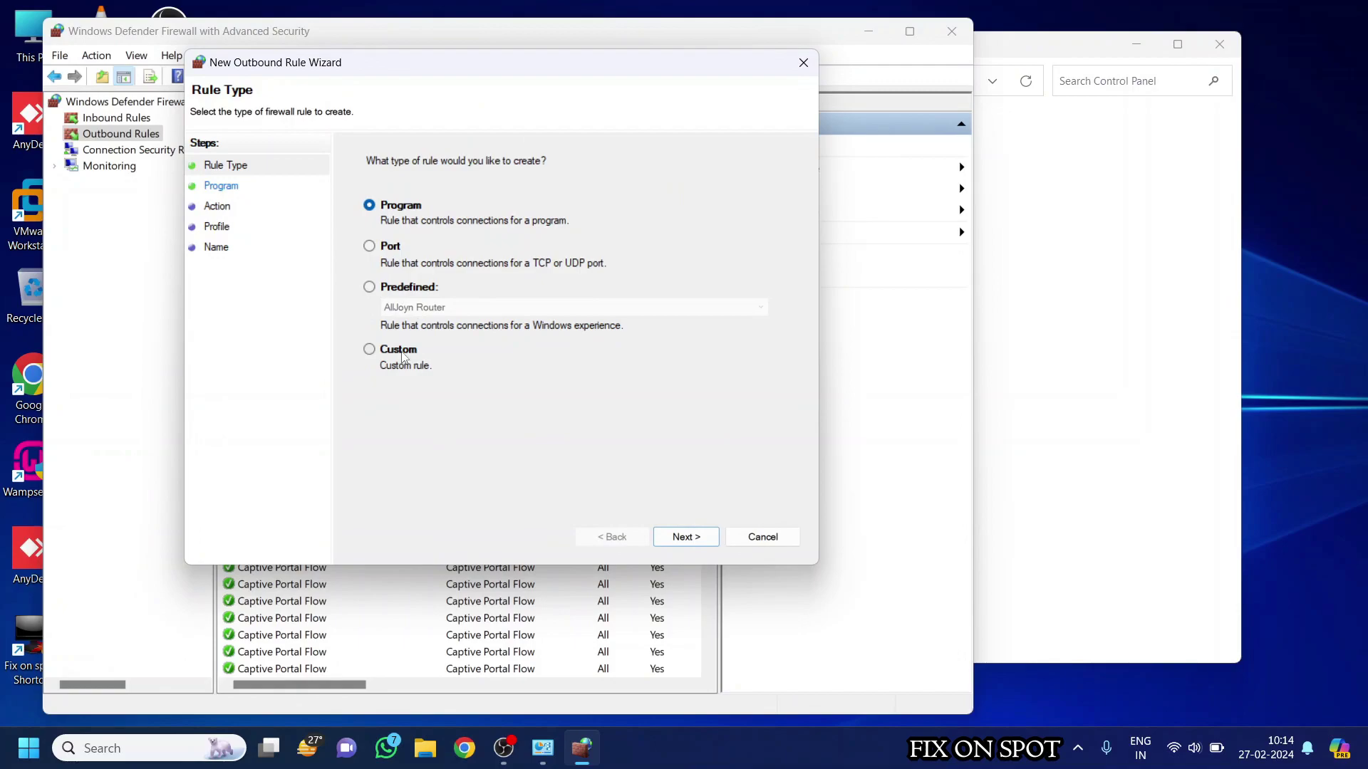
{"action": "left_click", "coordinate": [404, 358]}
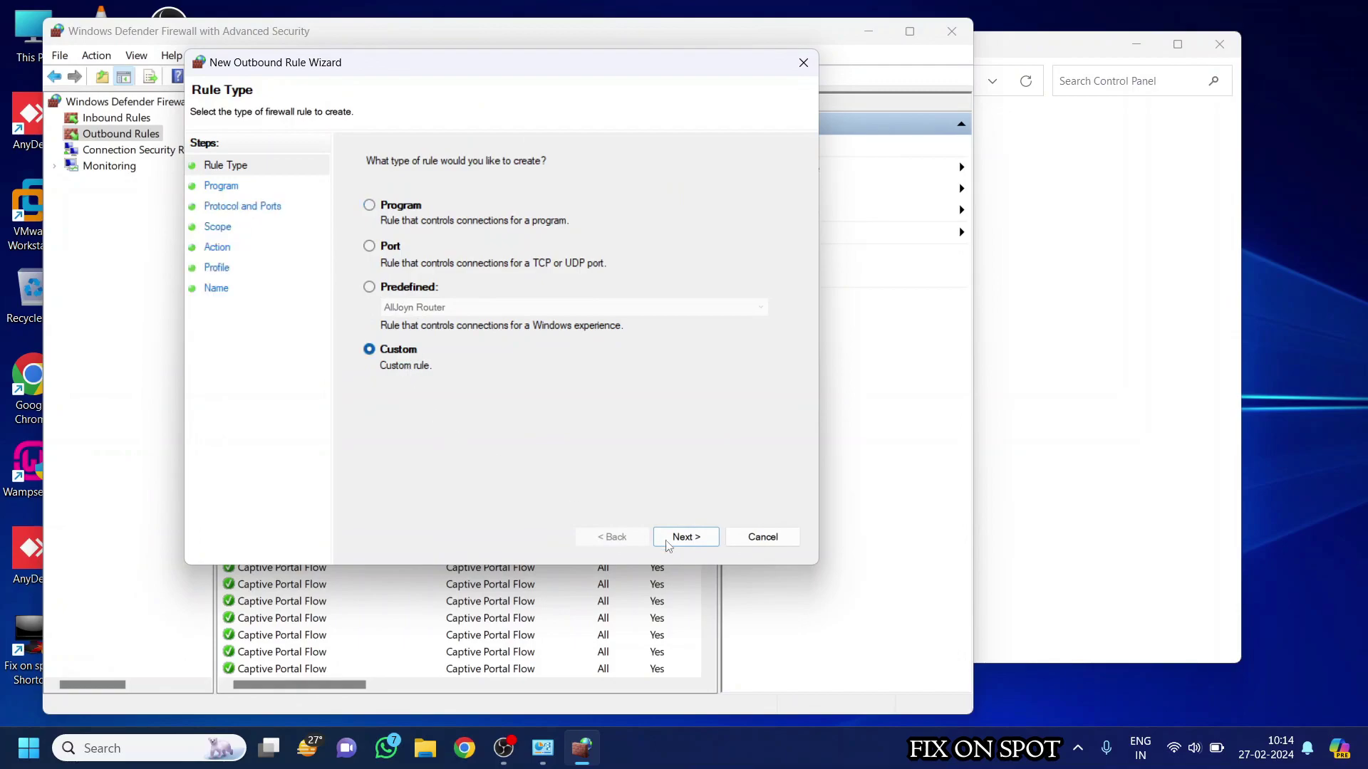
{"action": "left_click", "coordinate": [694, 540]}
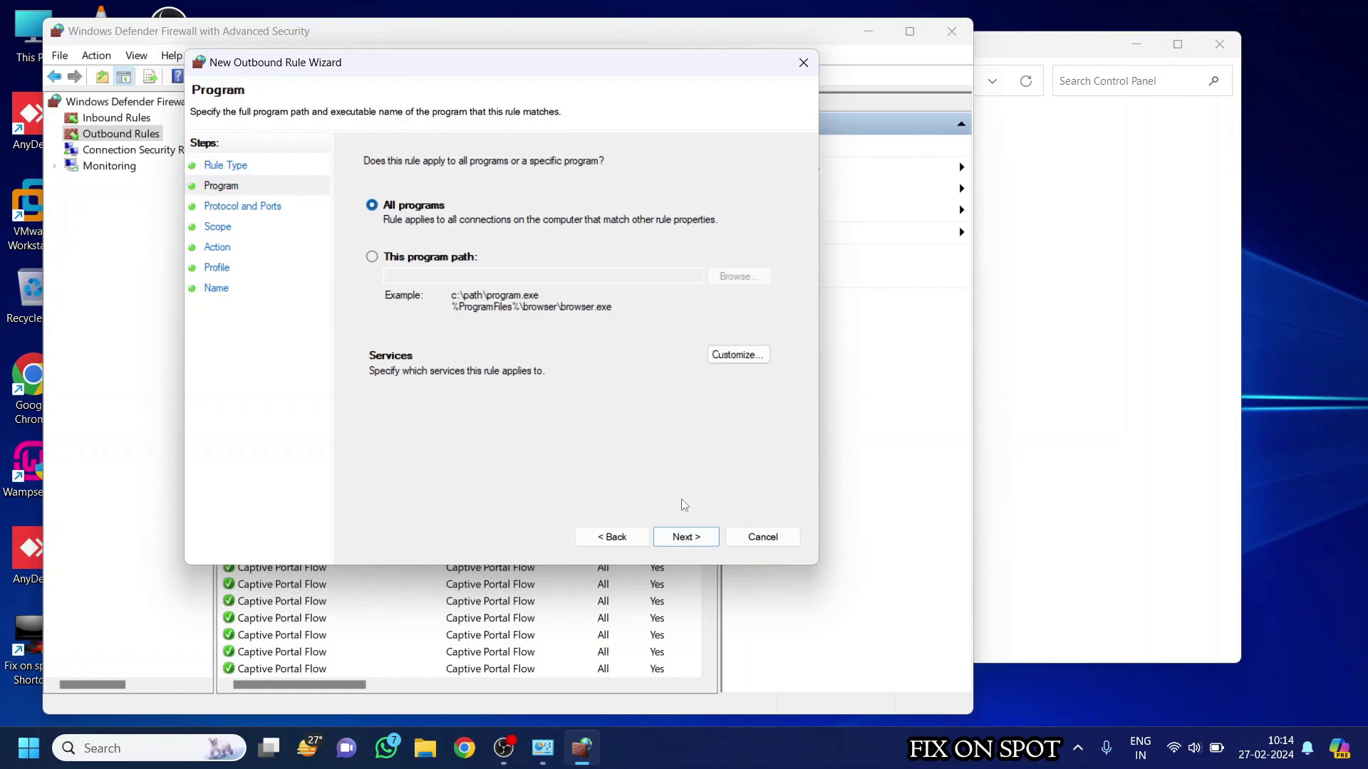
{"action": "left_click", "coordinate": [685, 537]}
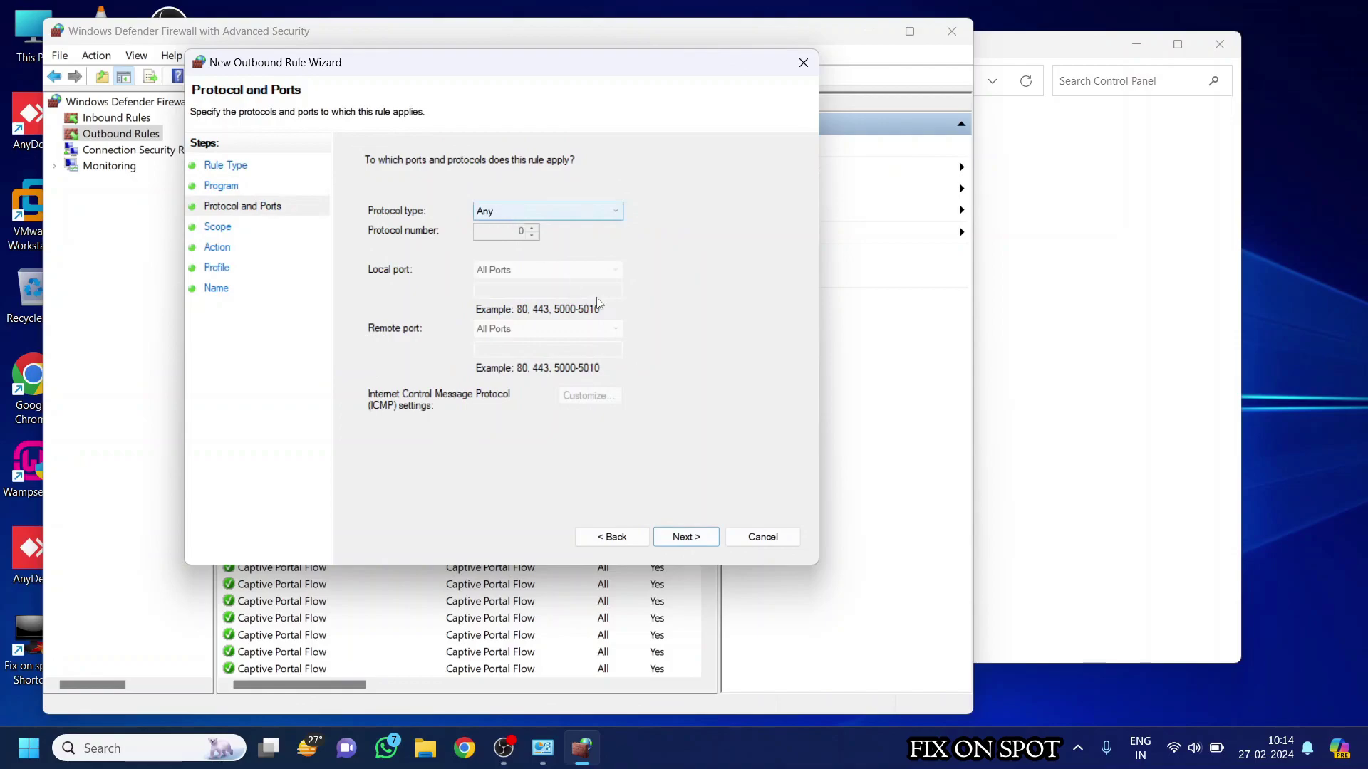
{"action": "left_click", "coordinate": [697, 542]}
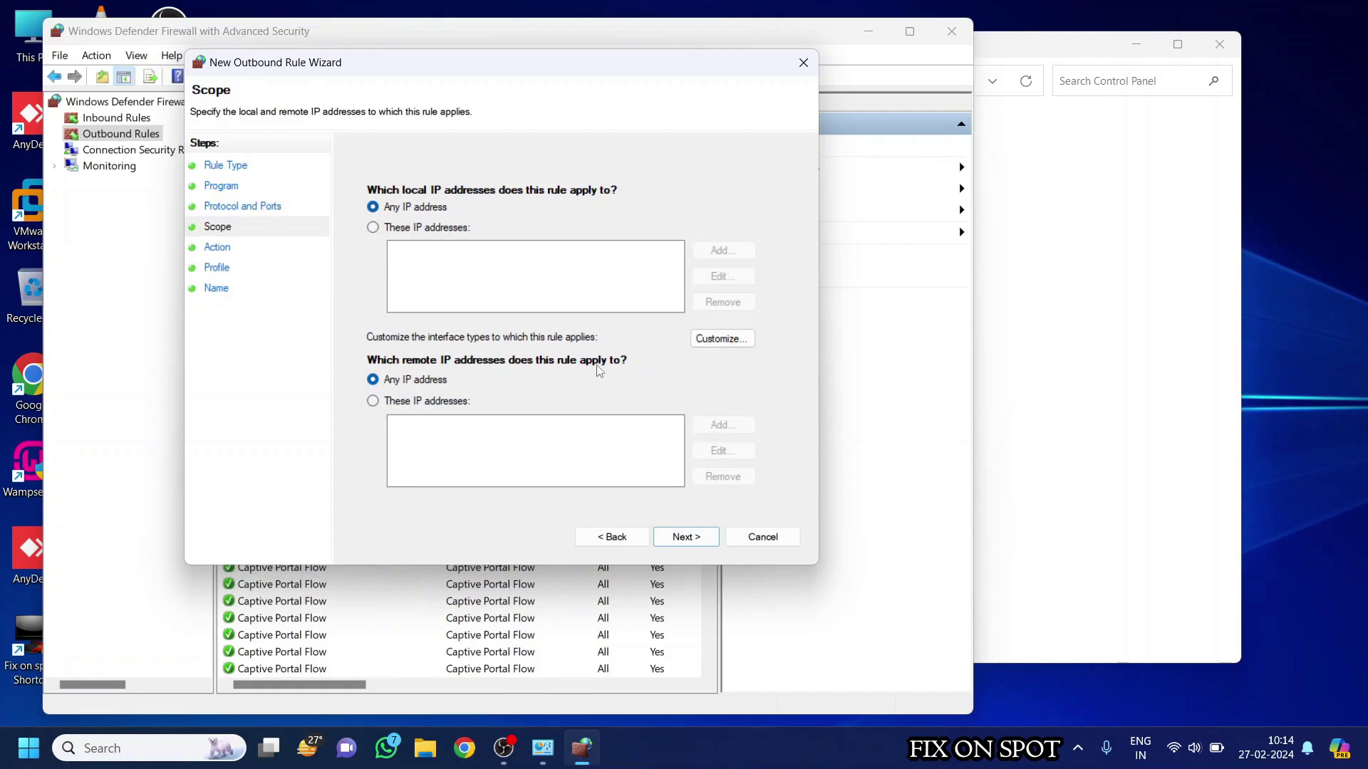
Choose 'These IP addresses' for remote addresses and bring up the Add address dialog.
{"action": "left_click", "coordinate": [415, 402]}
{"action": "left_click", "coordinate": [719, 425]}
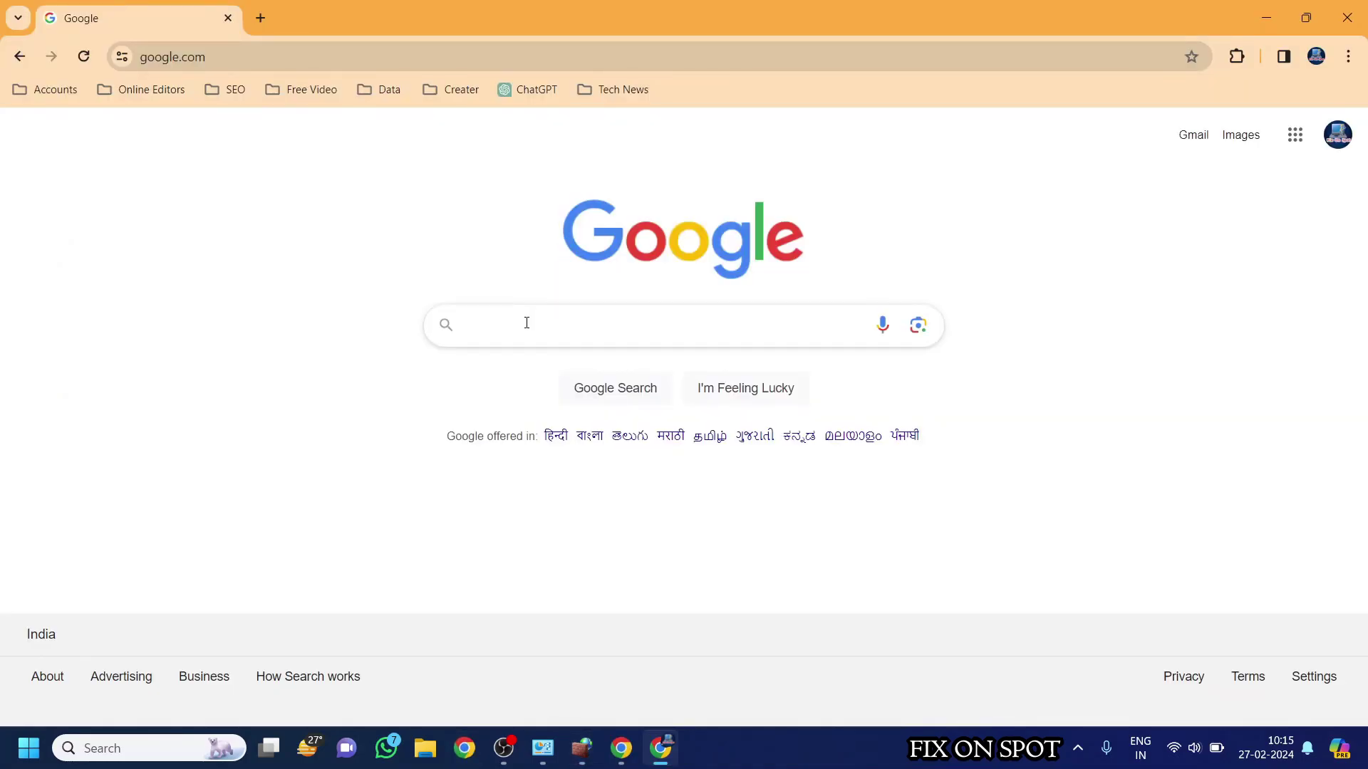
Search Google for 'zoom' and open the zoom.us result.
{"action": "left_click", "coordinate": [526, 325]}
{"action": "type", "text": "zoom"}
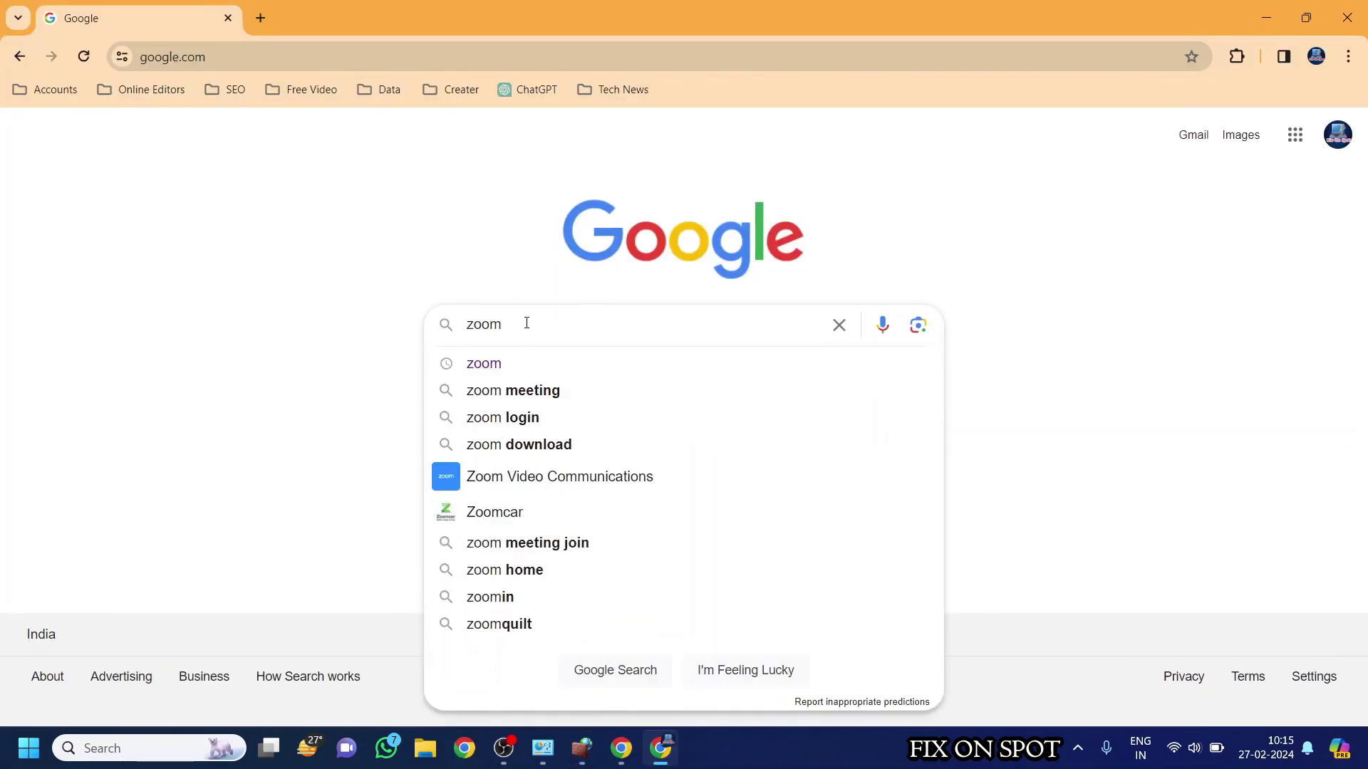
{"action": "key", "text": "Return"}
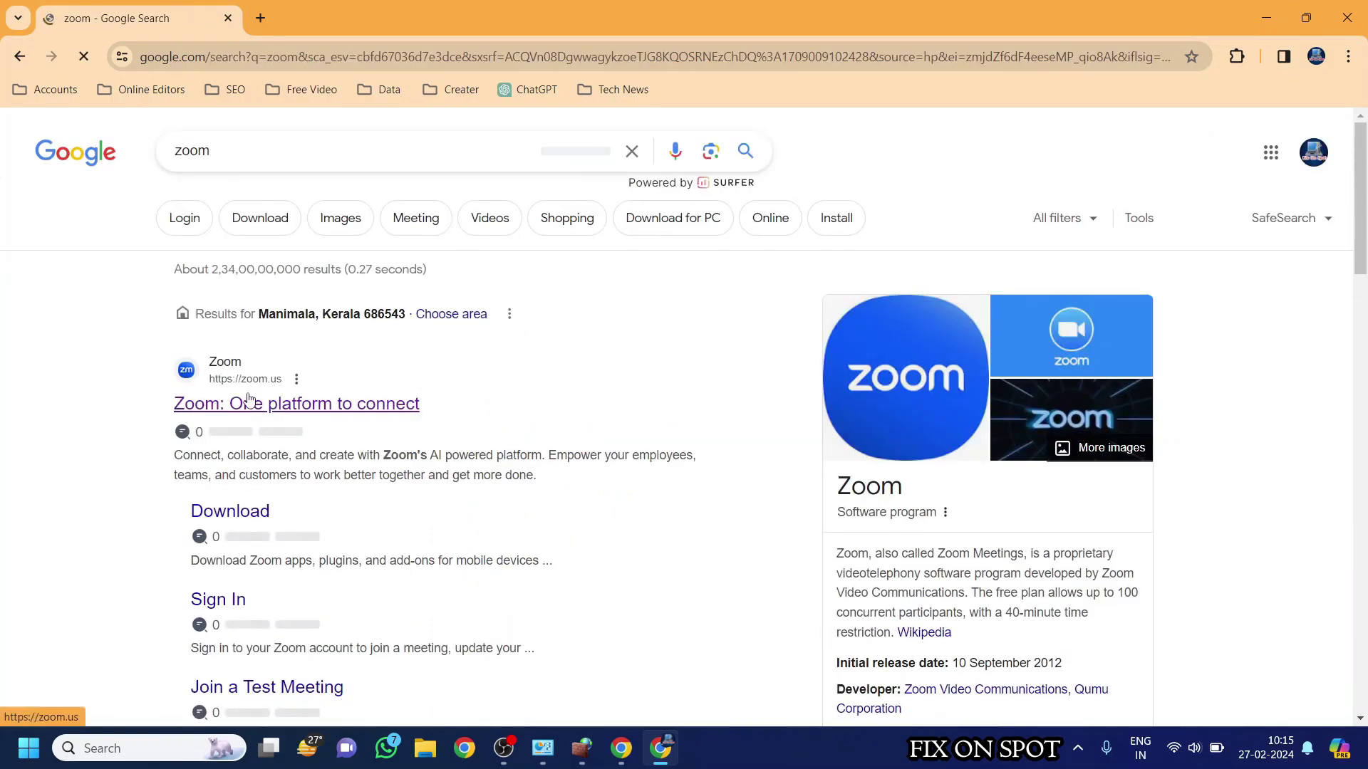
{"action": "left_click", "coordinate": [246, 402]}
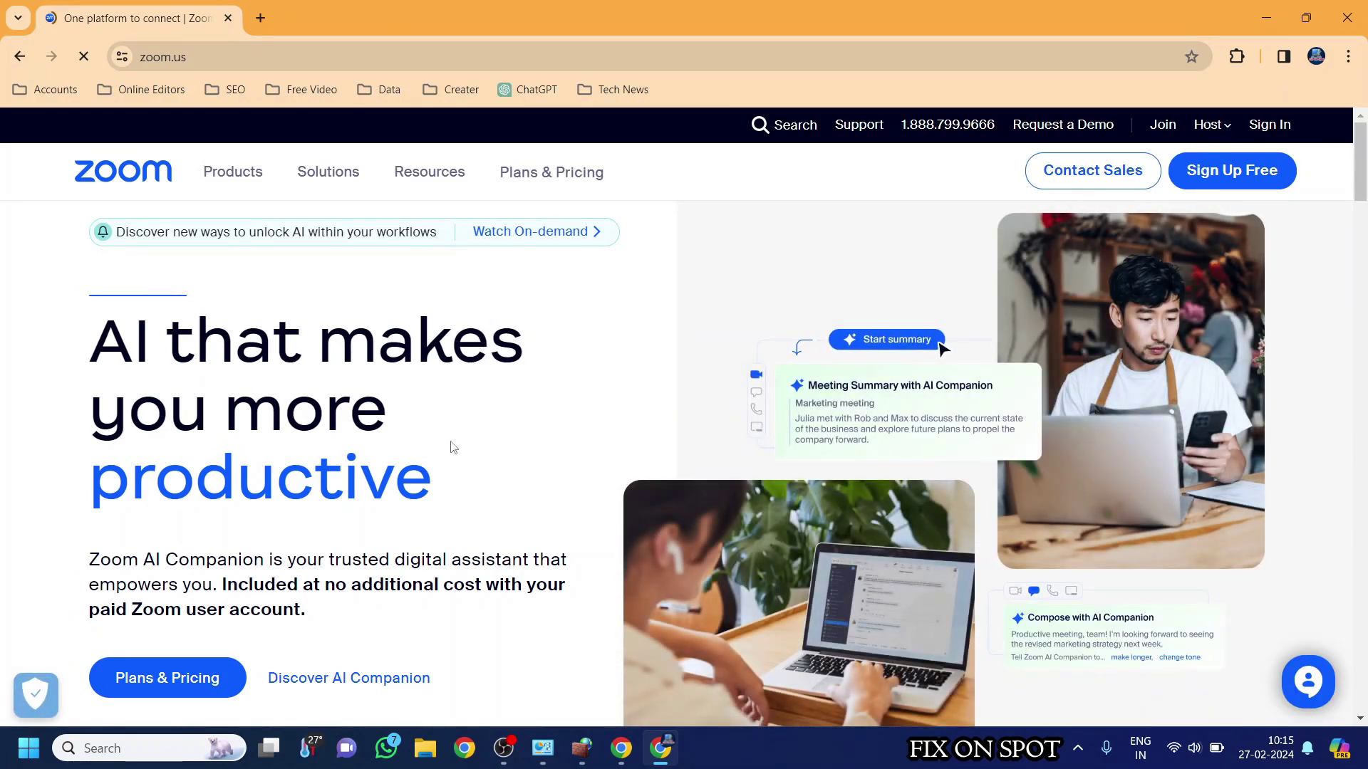
{"action": "left_click", "coordinate": [153, 748]}
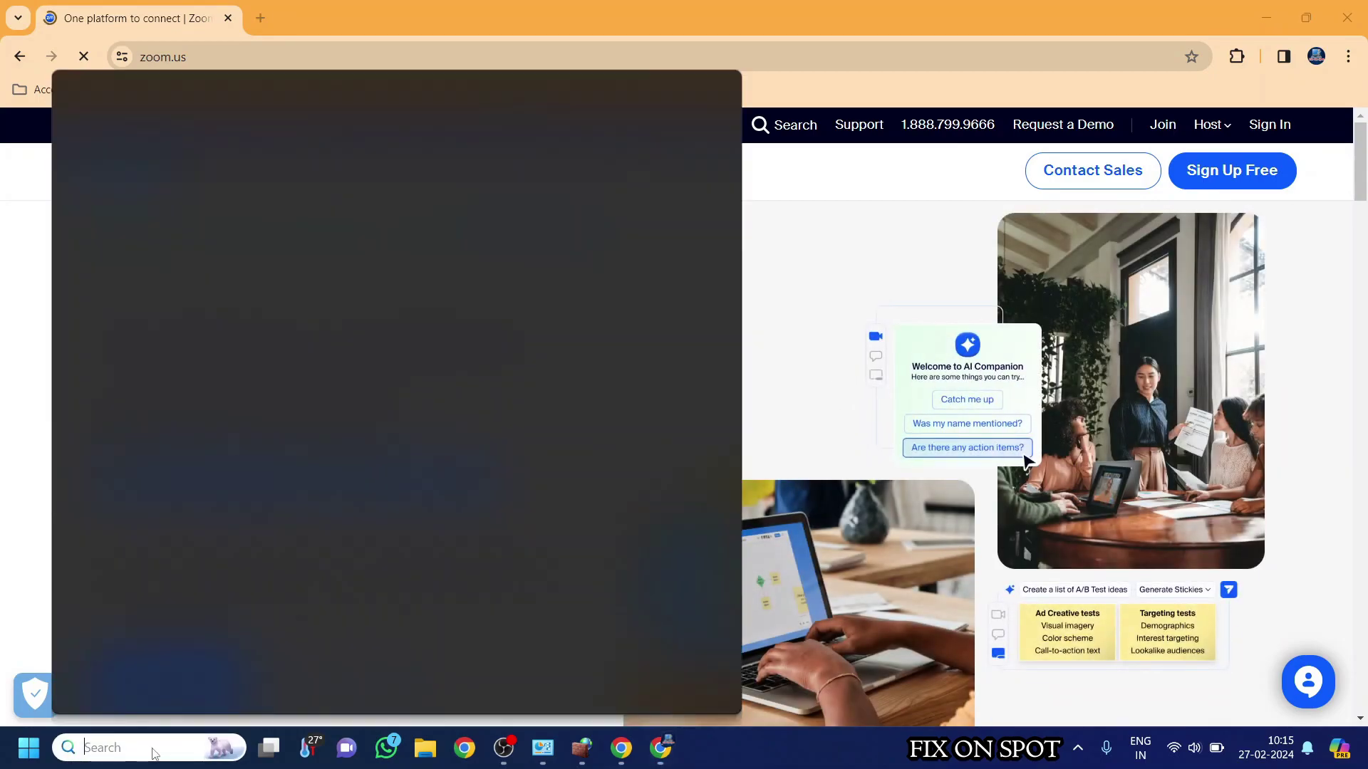
{"action": "type", "text": "cmd"}
{"action": "left_click", "coordinate": [474, 351]}
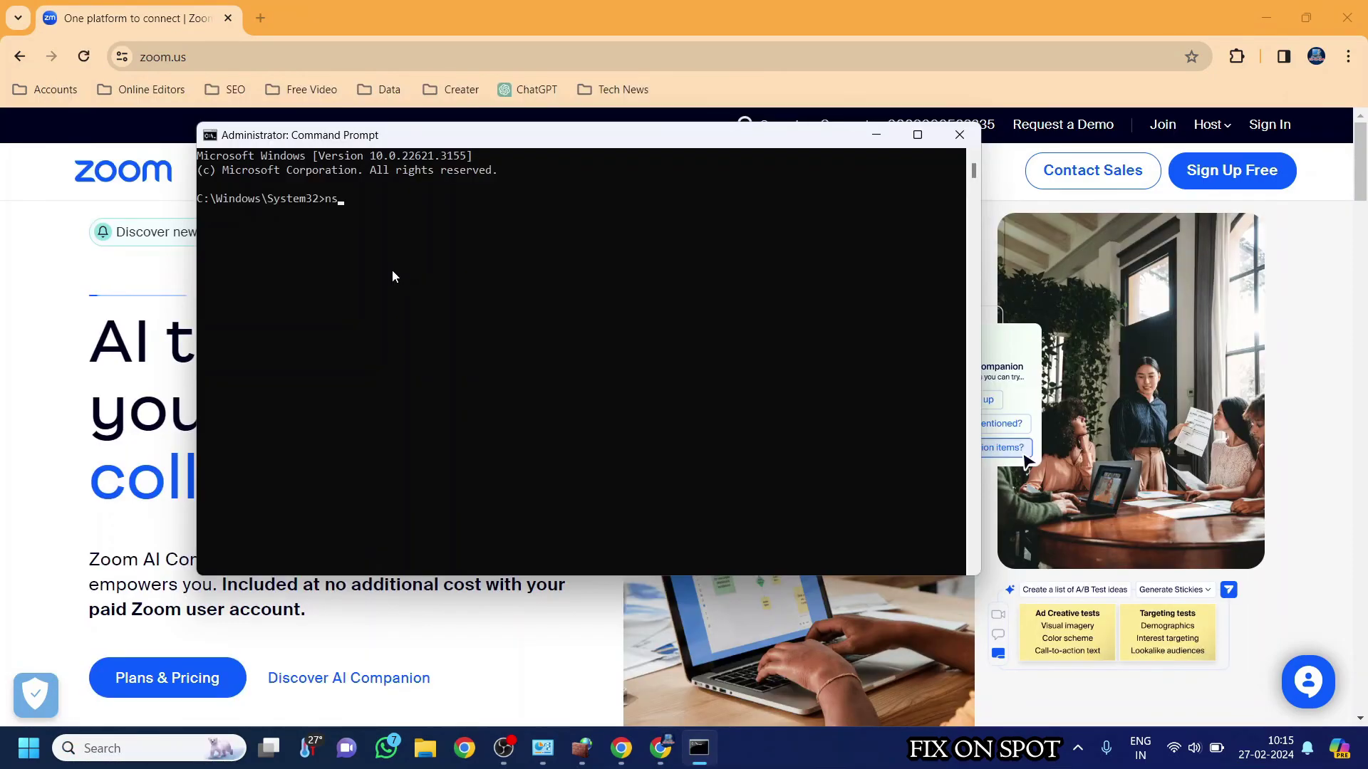
{"action": "type", "text": "nslookup www.zoom"}
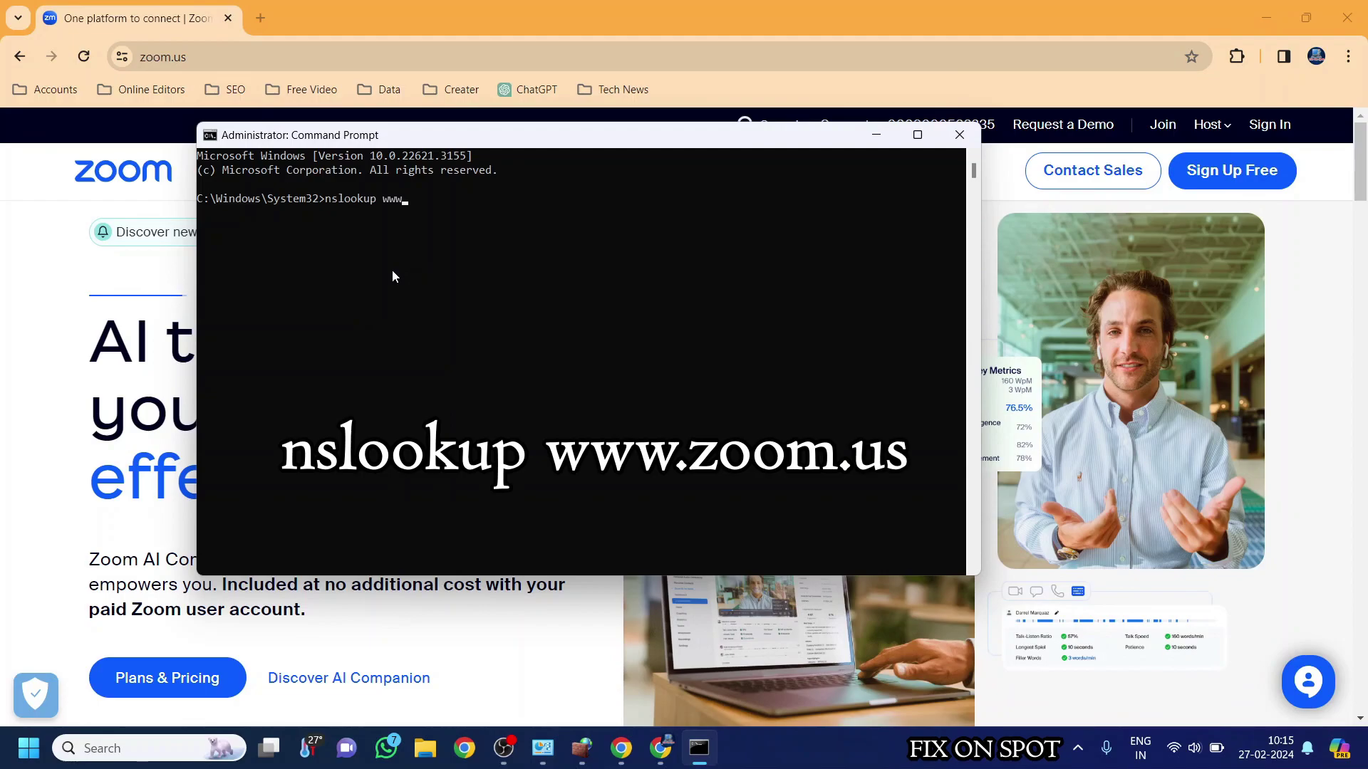
{"action": "type", "text": ".us"}
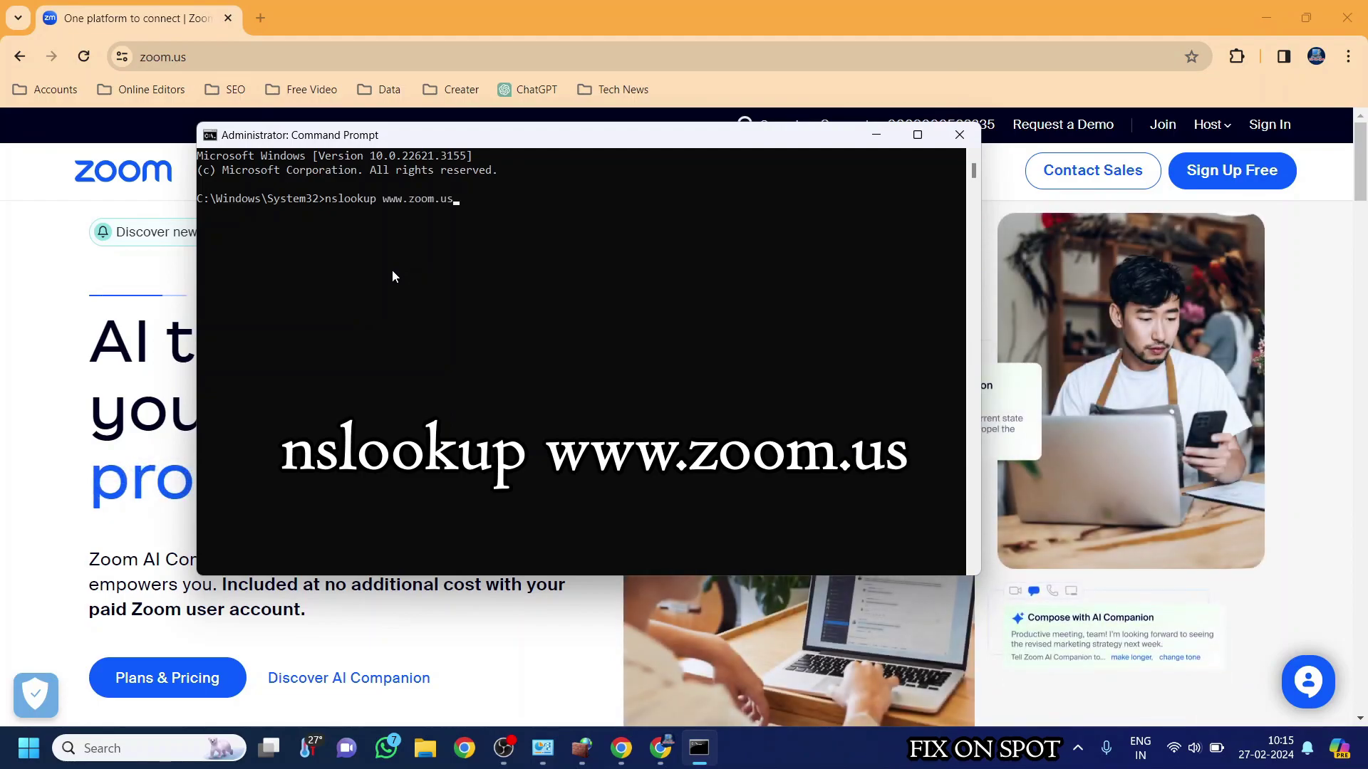
{"action": "key", "text": "Return"}
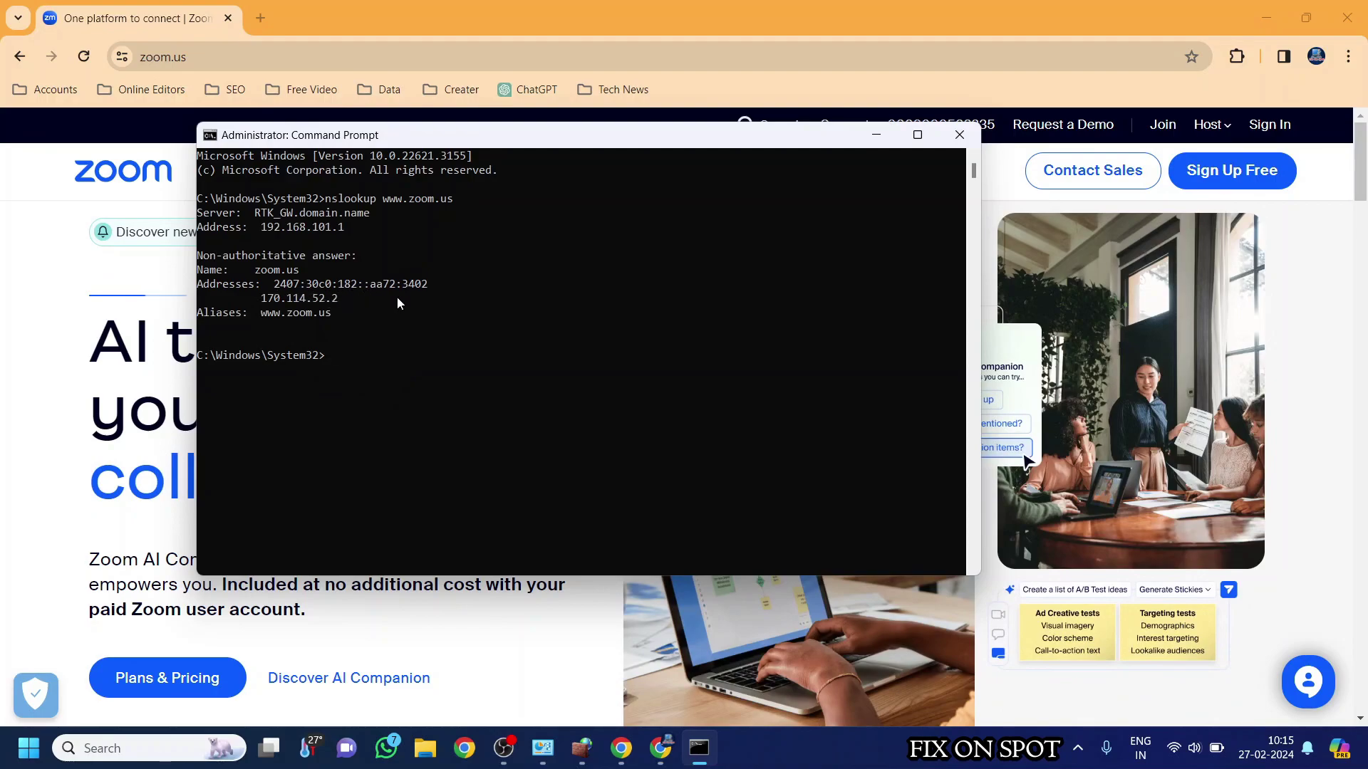
Copy Zoom's IPv6 address 2407:30c0:182::aa72:3402 and add it as a remote IP.
{"action": "left_click_drag", "start_coordinate": [437, 287], "coordinate": [284, 291]}
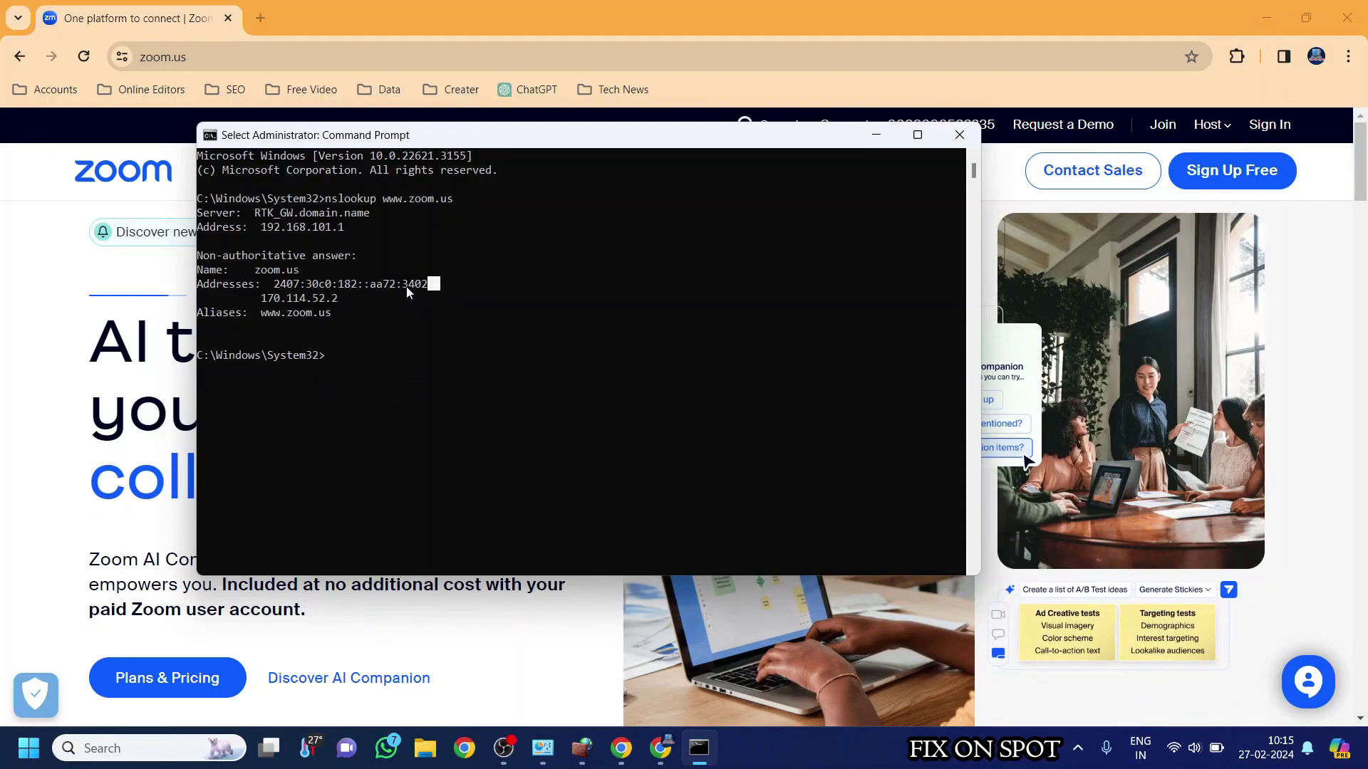
{"action": "right_click", "coordinate": [279, 292]}
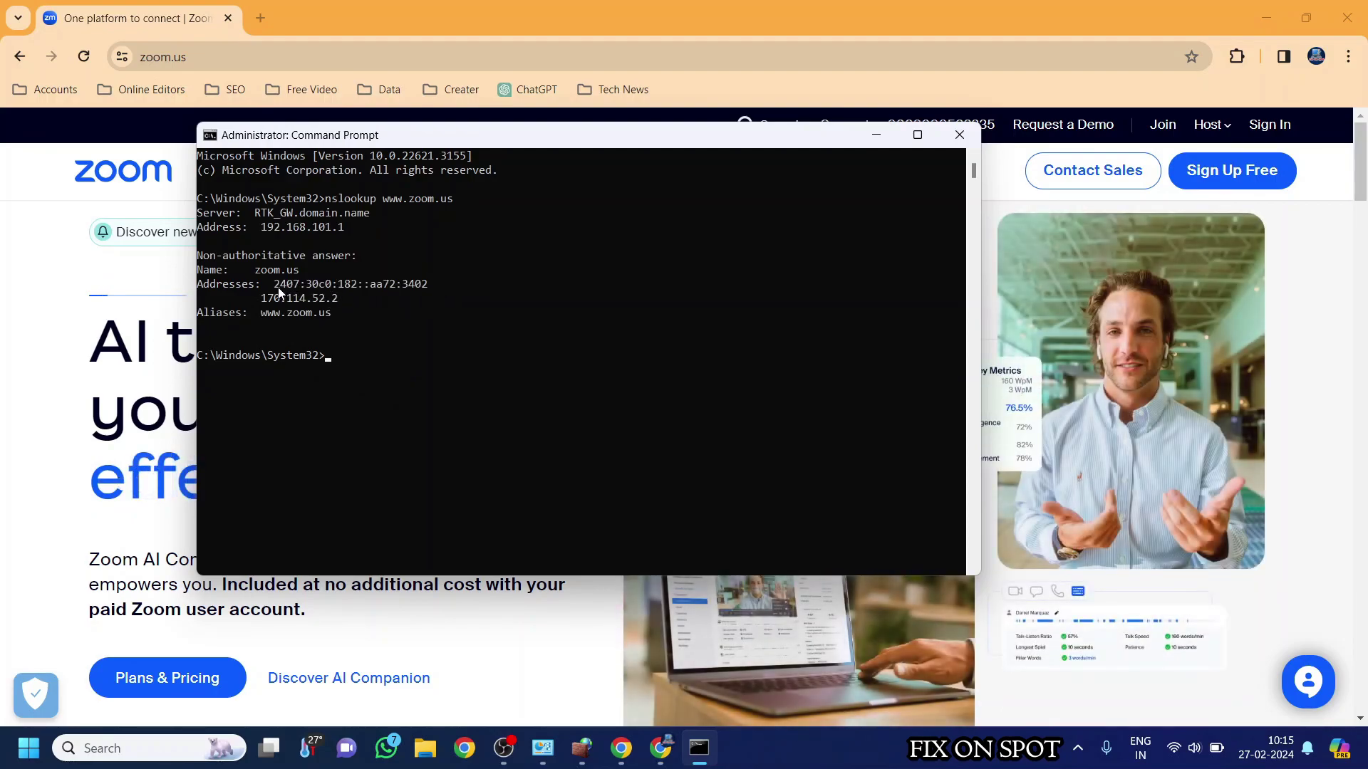
{"action": "left_click", "coordinate": [583, 748]}
{"action": "left_click", "coordinate": [432, 230]}
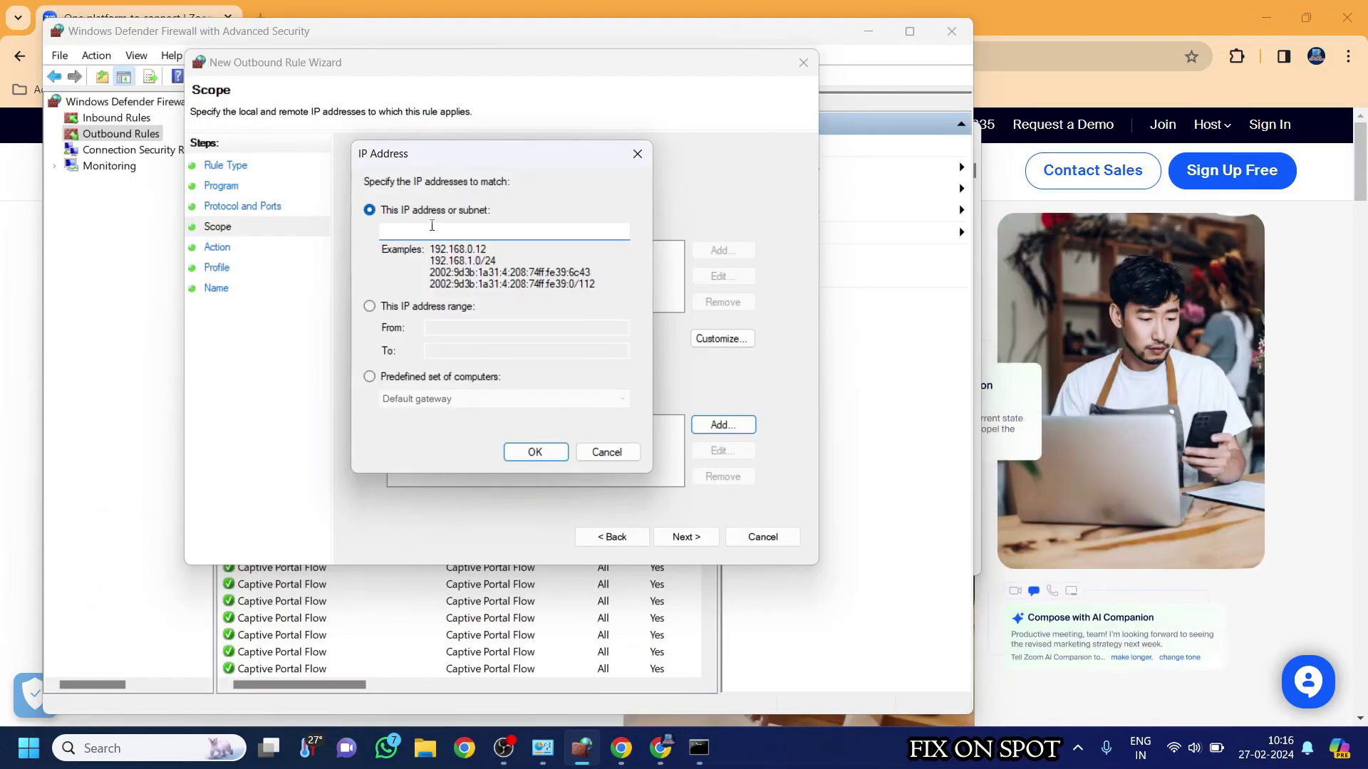
{"action": "key", "text": "ctrl+v"}
{"action": "left_click", "coordinate": [535, 452]}
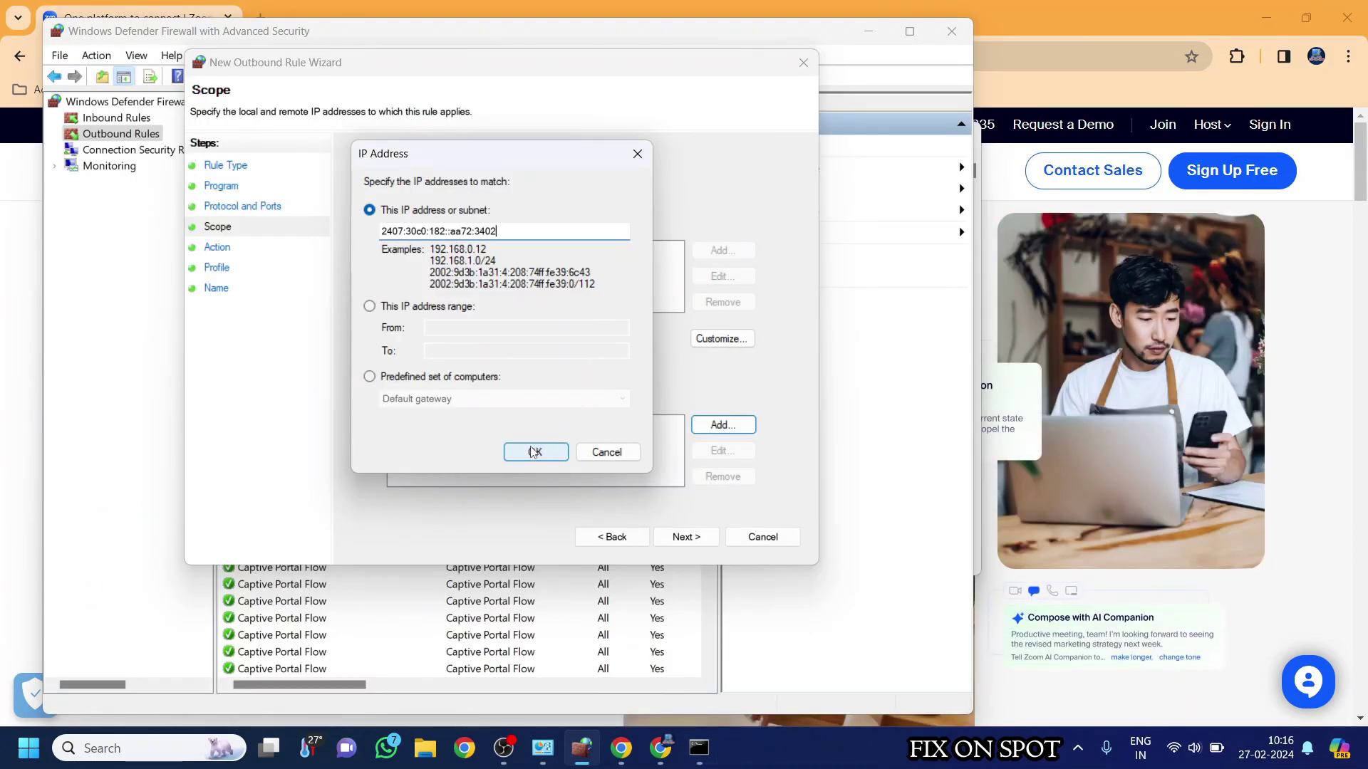
{"action": "left_click", "coordinate": [534, 453]}
Add 170.114.52.2 from the lookup output as a second remote IP and continue.
{"action": "left_click", "coordinate": [719, 424]}
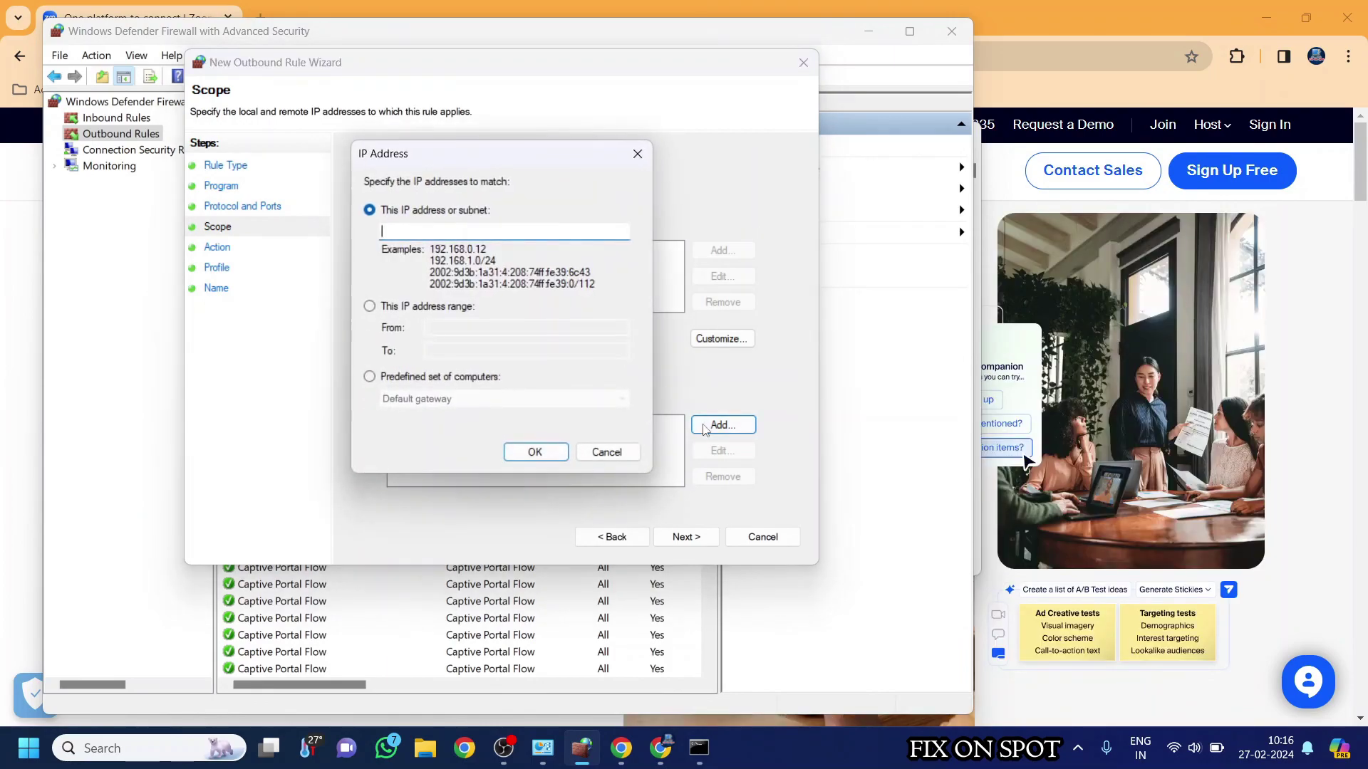
{"action": "left_click", "coordinate": [698, 748]}
{"action": "left_click_drag", "start_coordinate": [340, 298], "coordinate": [263, 308]}
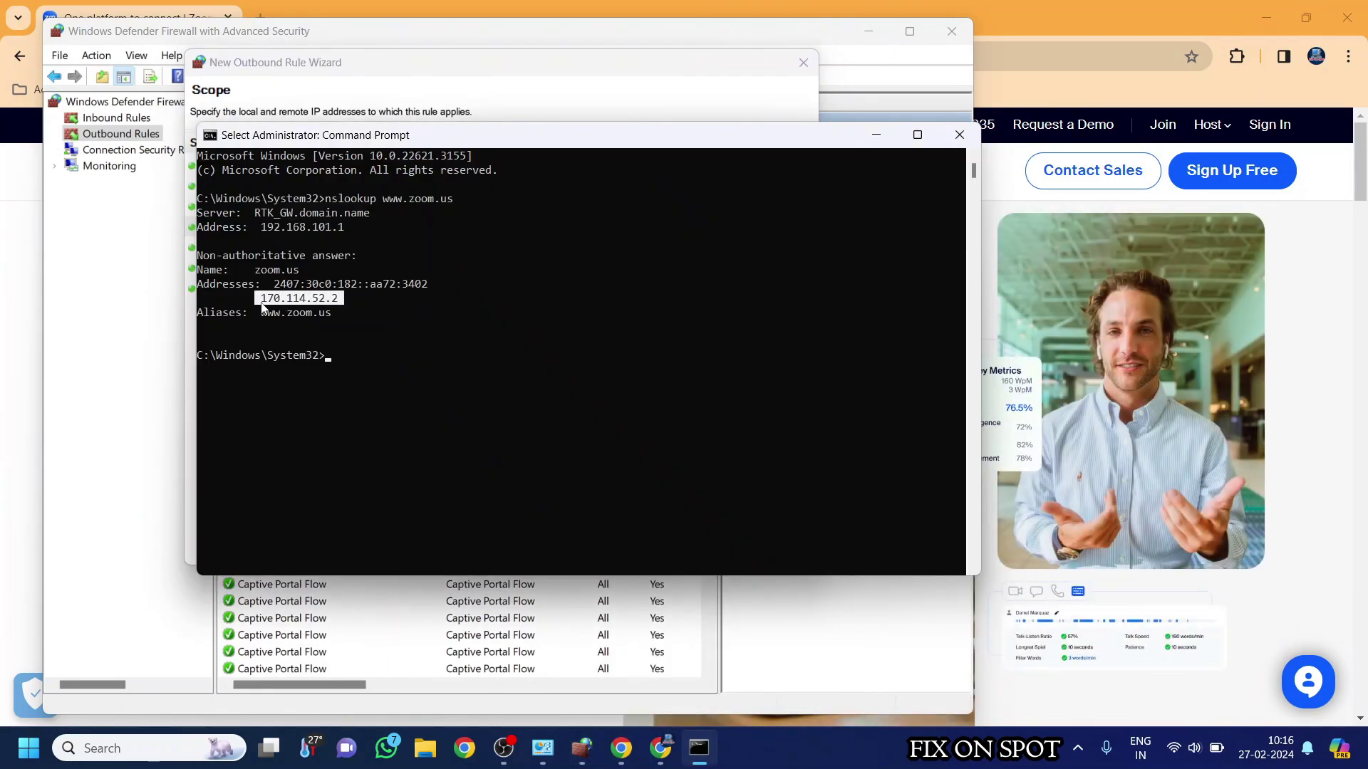
{"action": "right_click", "coordinate": [300, 298]}
{"action": "left_click", "coordinate": [876, 135]}
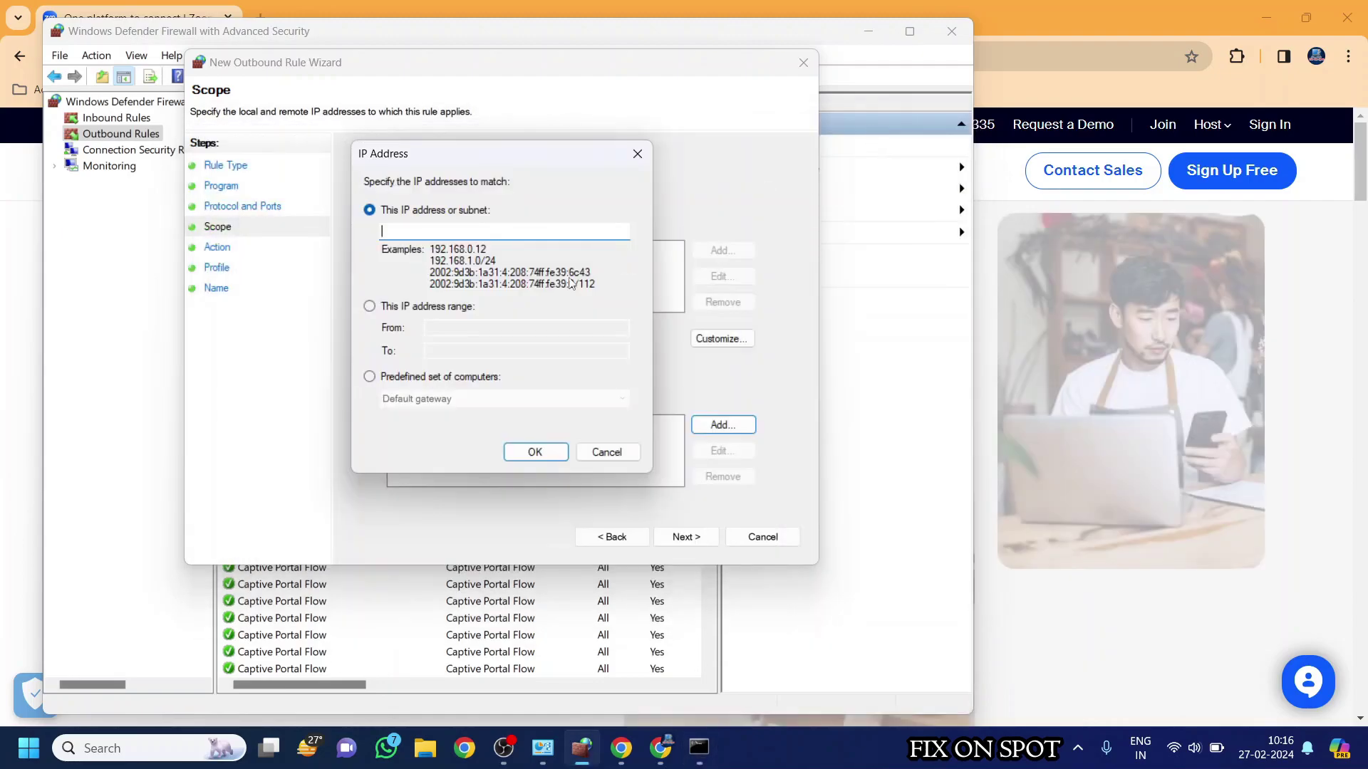
{"action": "type", "text": "170.114.52.2"}
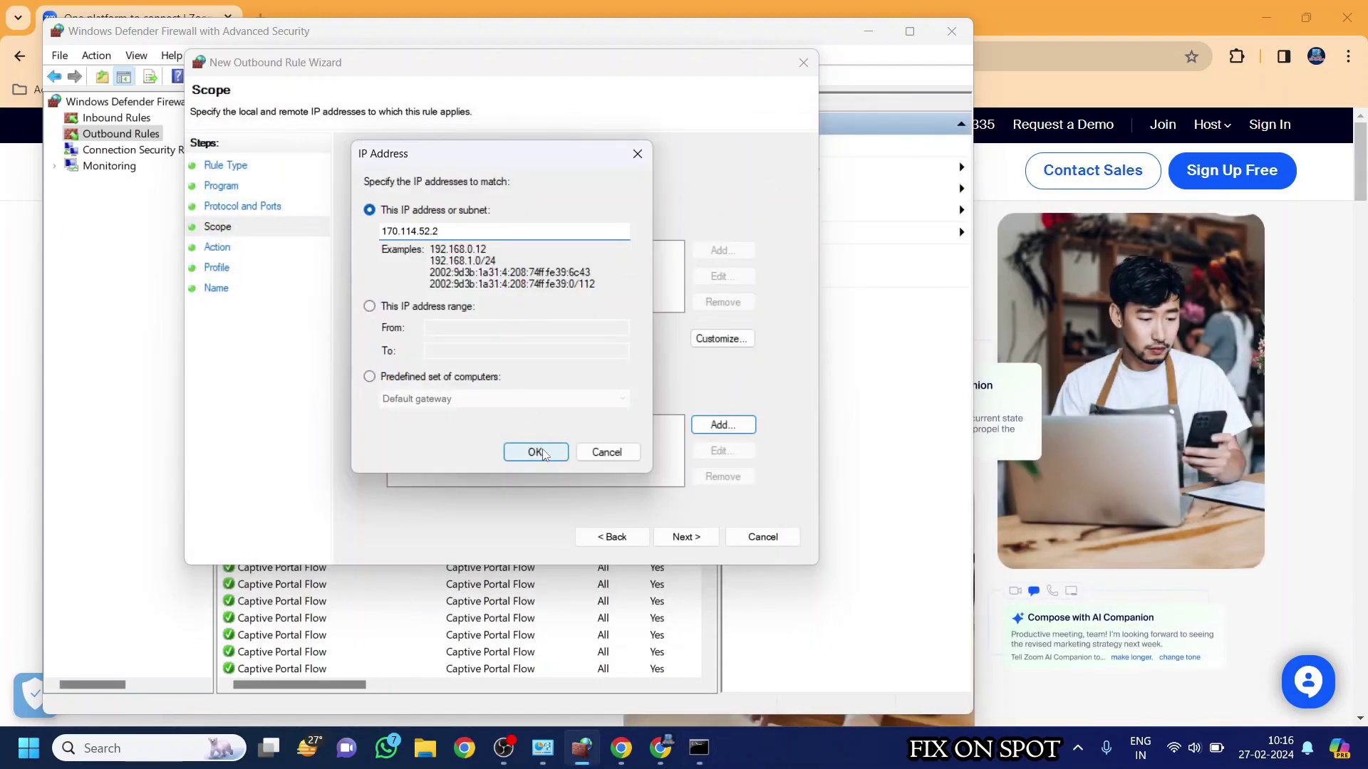
{"action": "left_click", "coordinate": [535, 452]}
{"action": "left_click", "coordinate": [686, 536]}
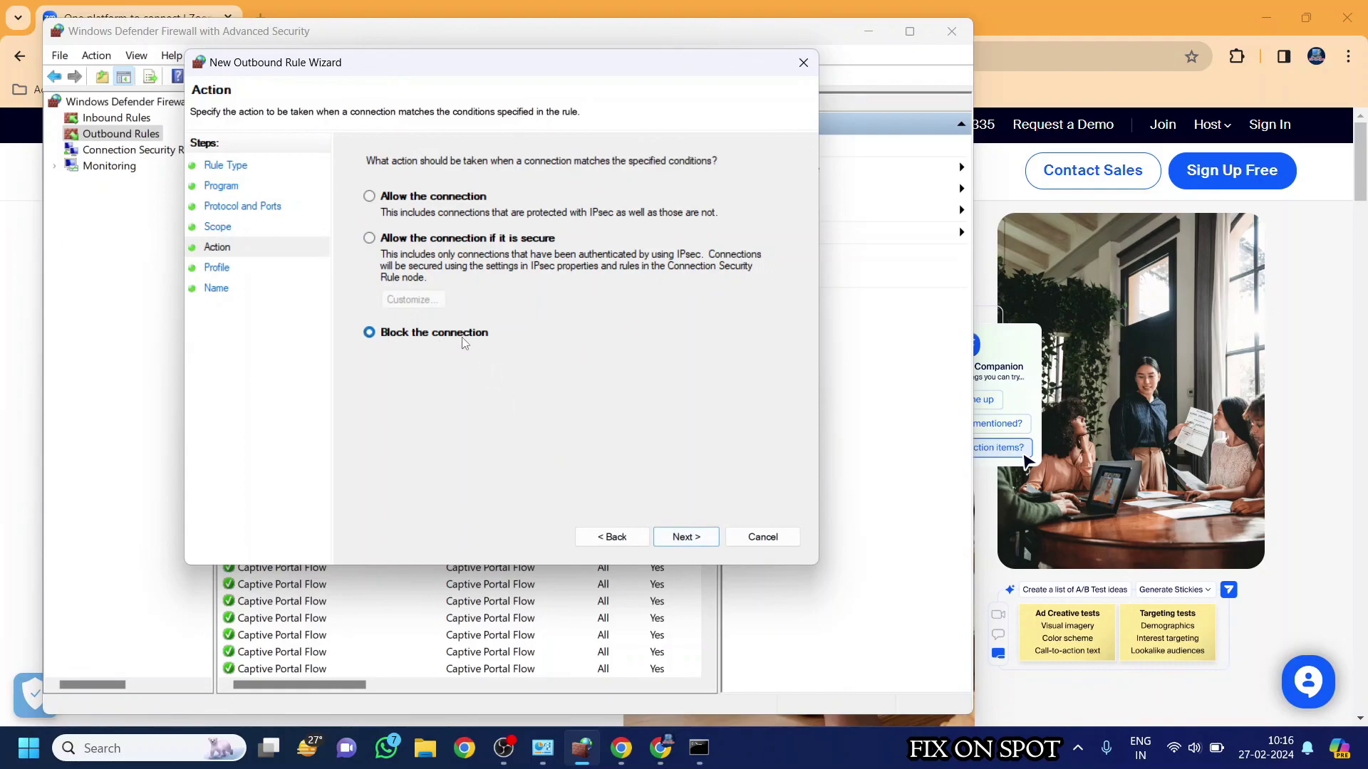
Keep 'Block the connection' on all profiles and name the rule 'Block zoom site'.
{"action": "left_click", "coordinate": [687, 536]}
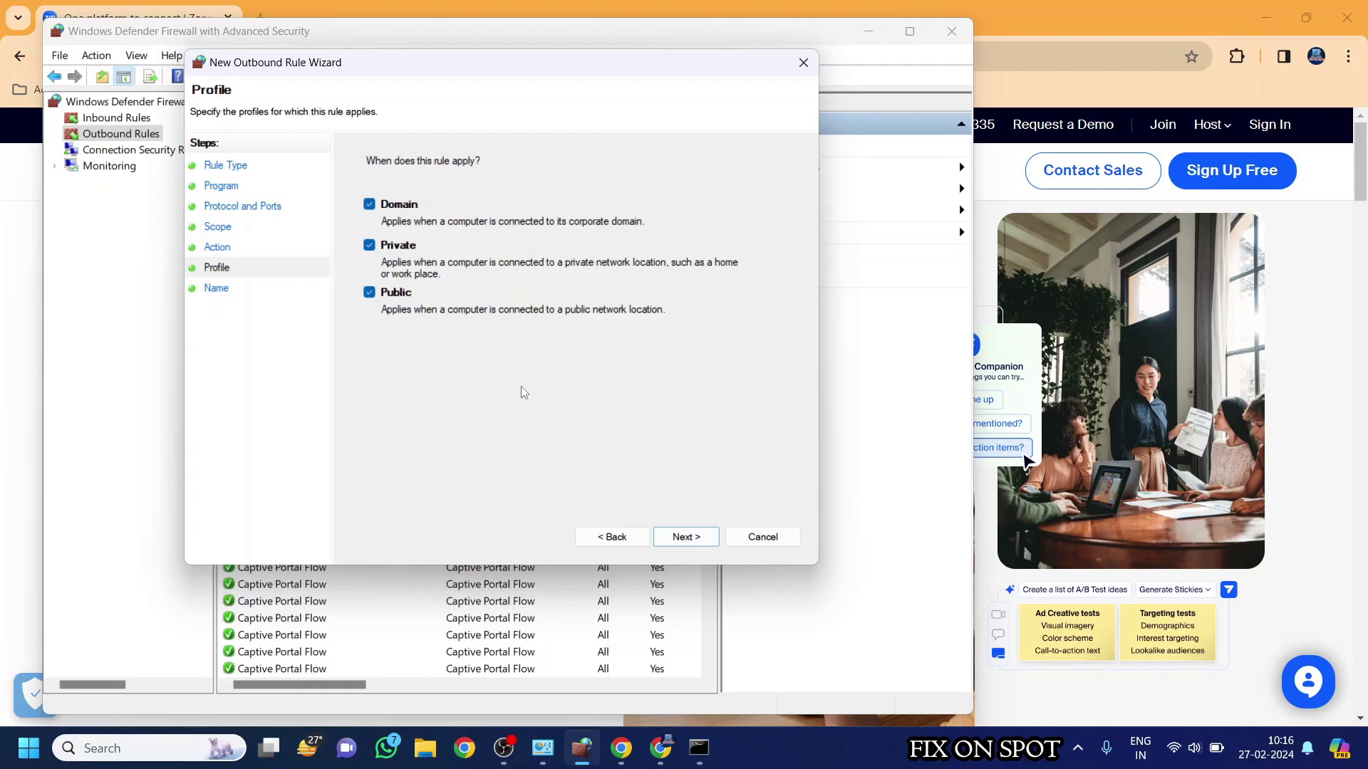
{"action": "left_click", "coordinate": [686, 536]}
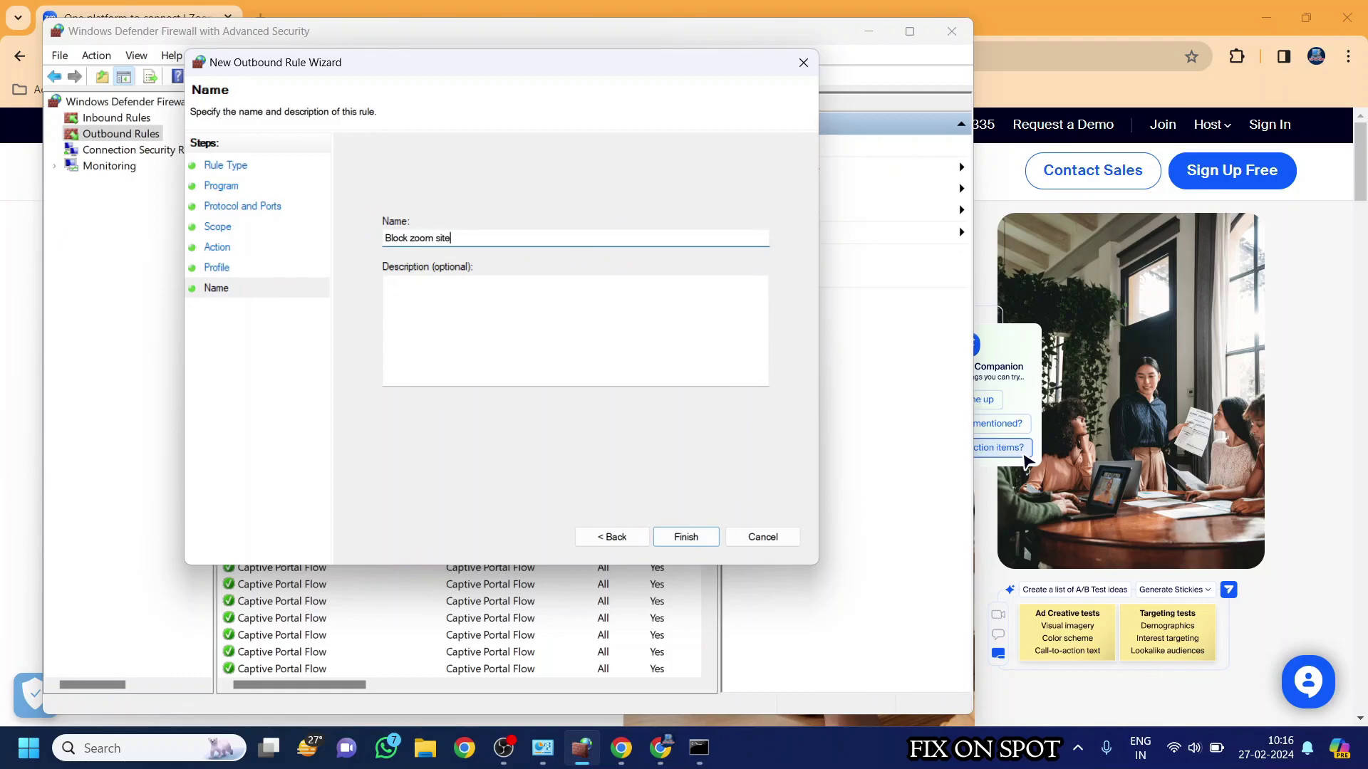
{"action": "left_click", "coordinate": [685, 536]}
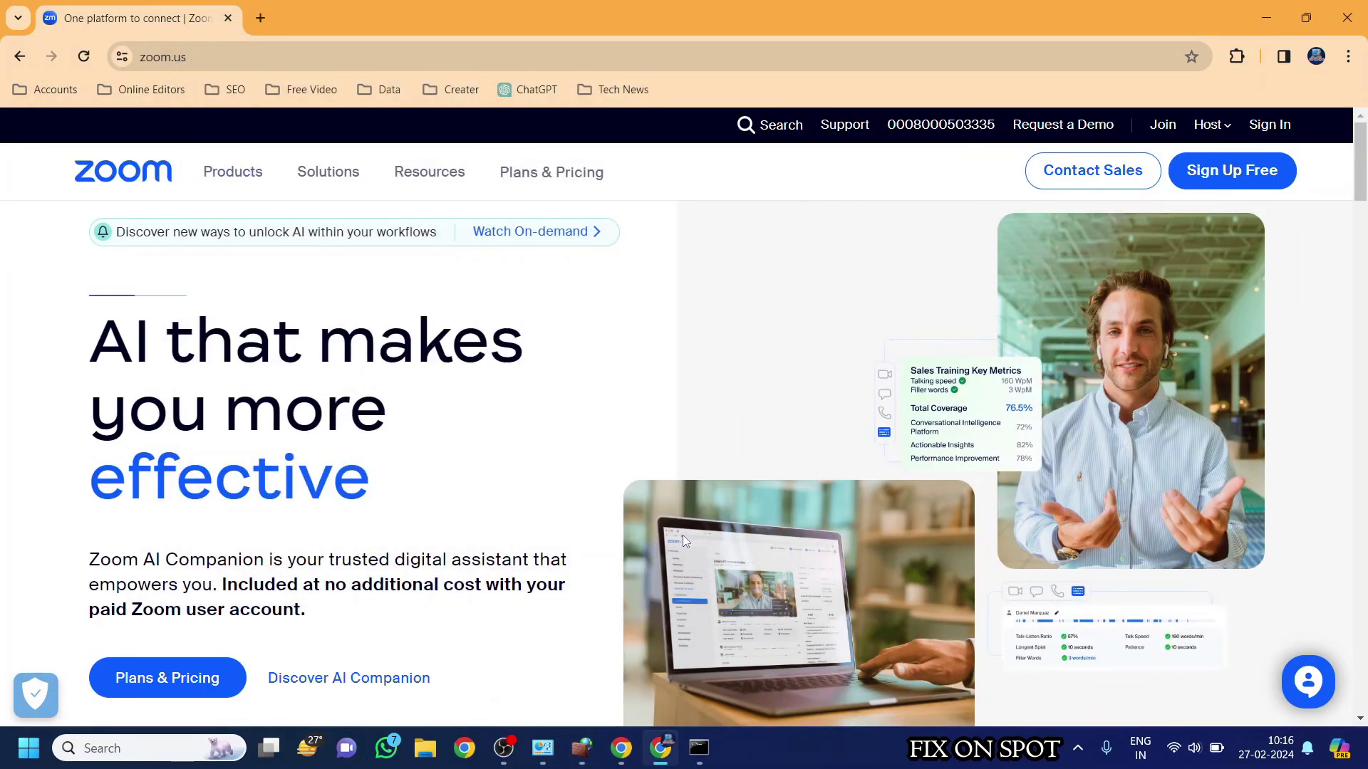
Reload zoom.us, then reopen it from a Google search for 'zoom' to confirm the block.
{"action": "left_click", "coordinate": [257, 59]}
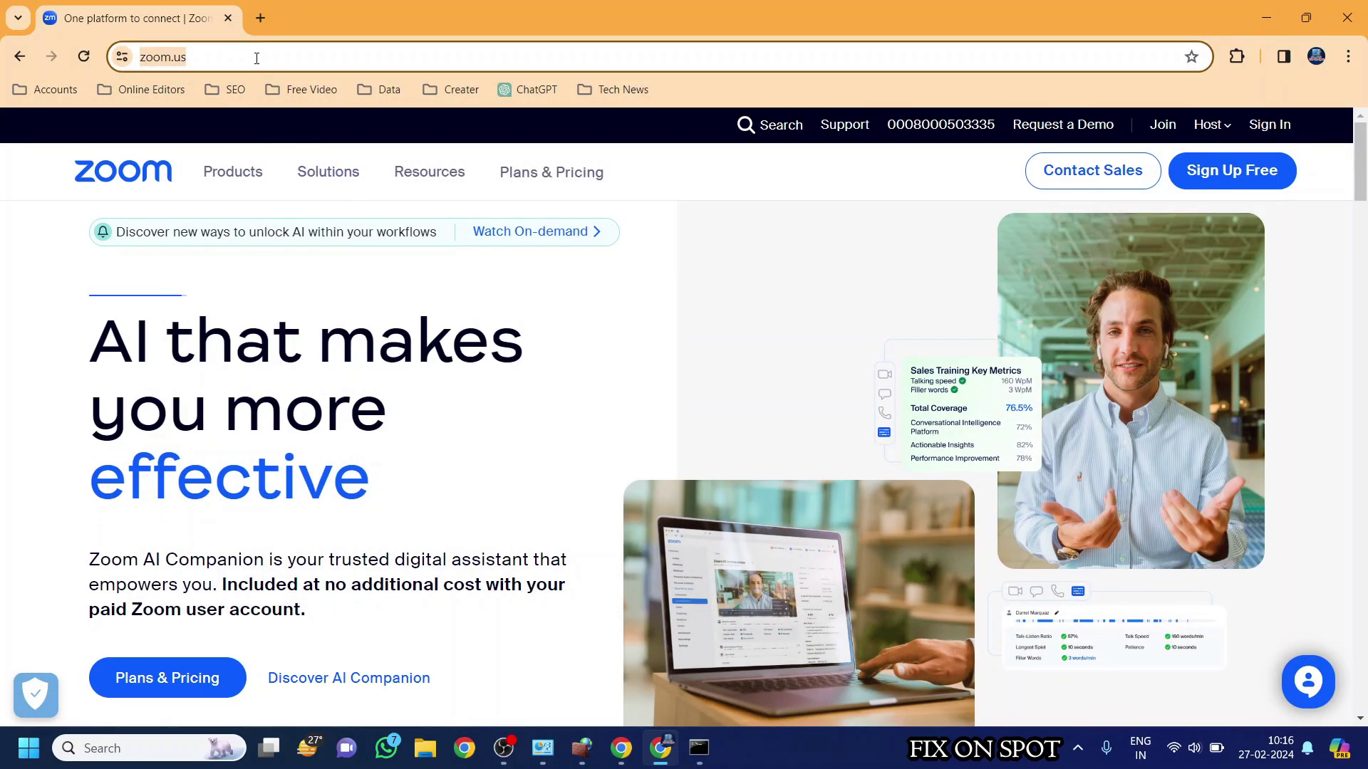
{"action": "key", "text": "Return"}
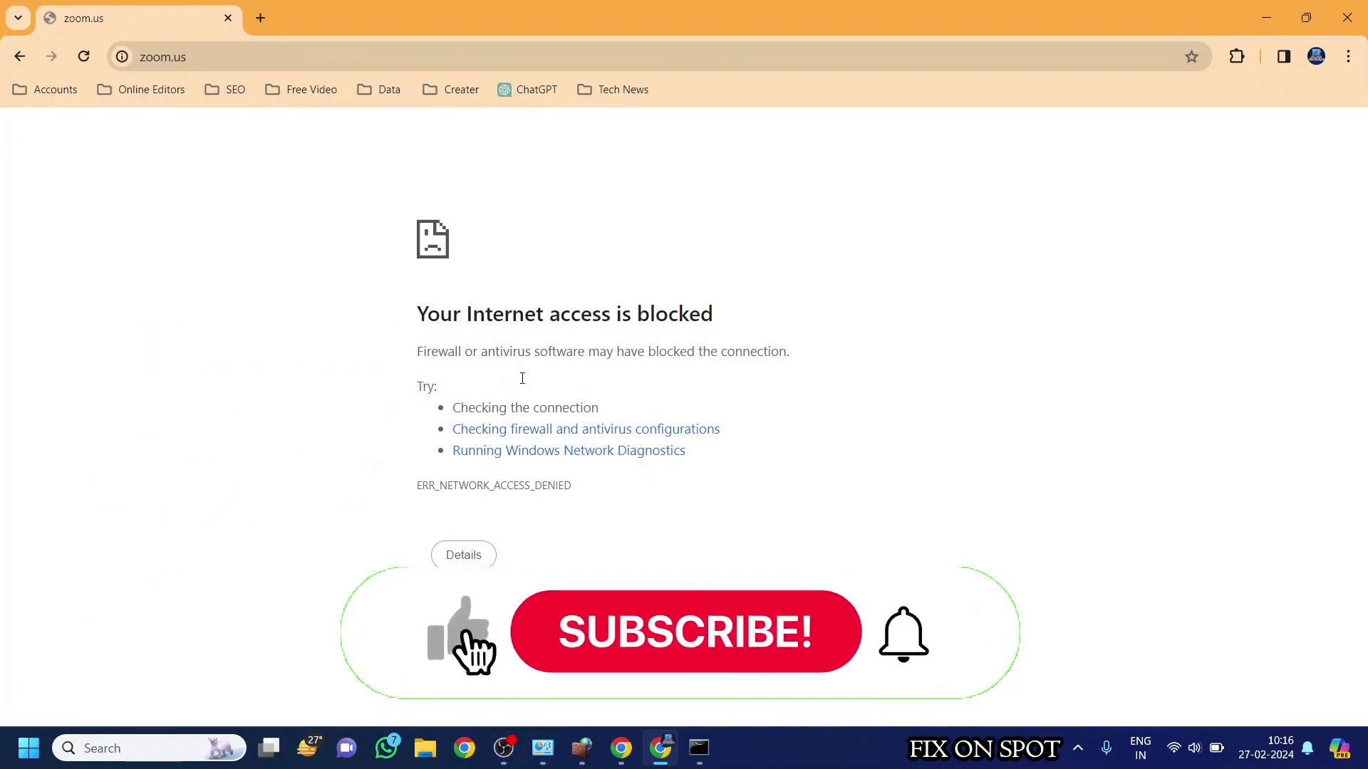
{"action": "left_click", "coordinate": [256, 57]}
{"action": "type", "text": "google.com"}
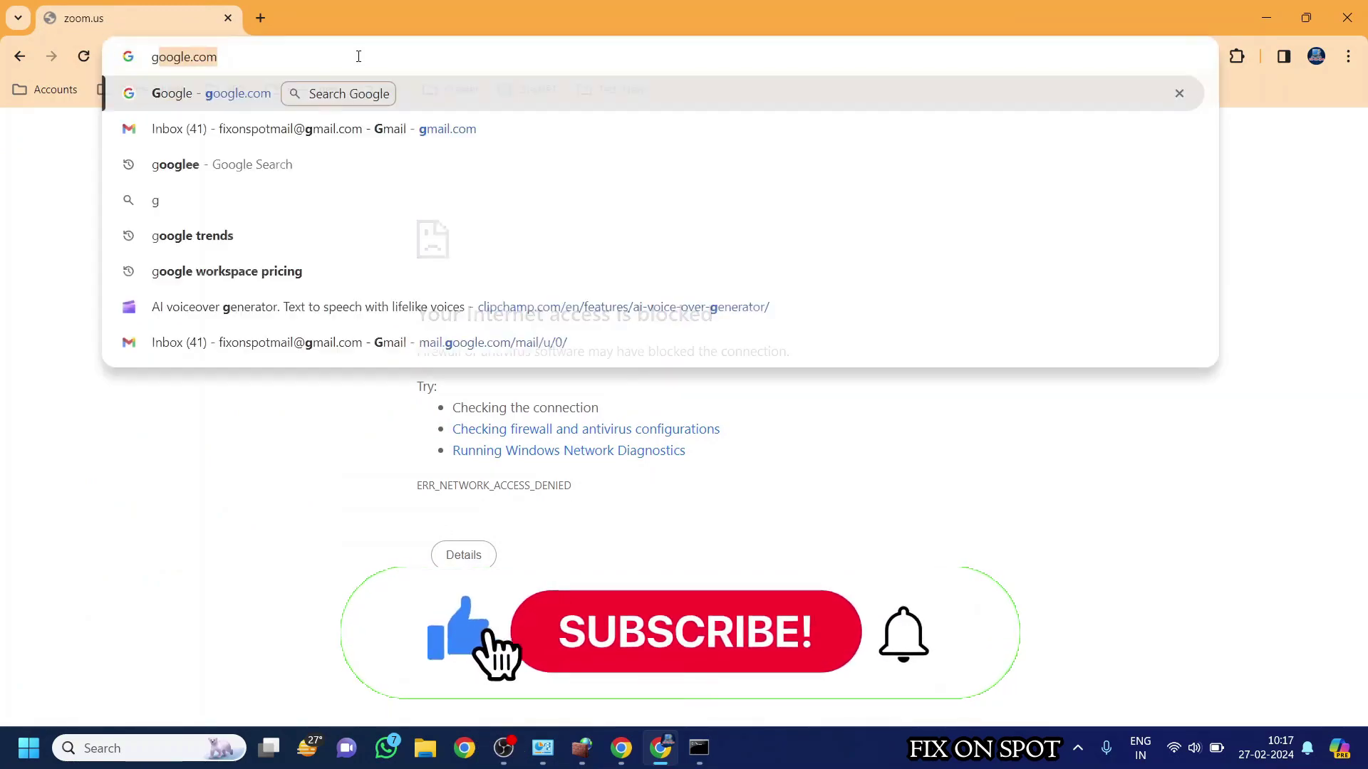
{"action": "key", "text": "Return"}
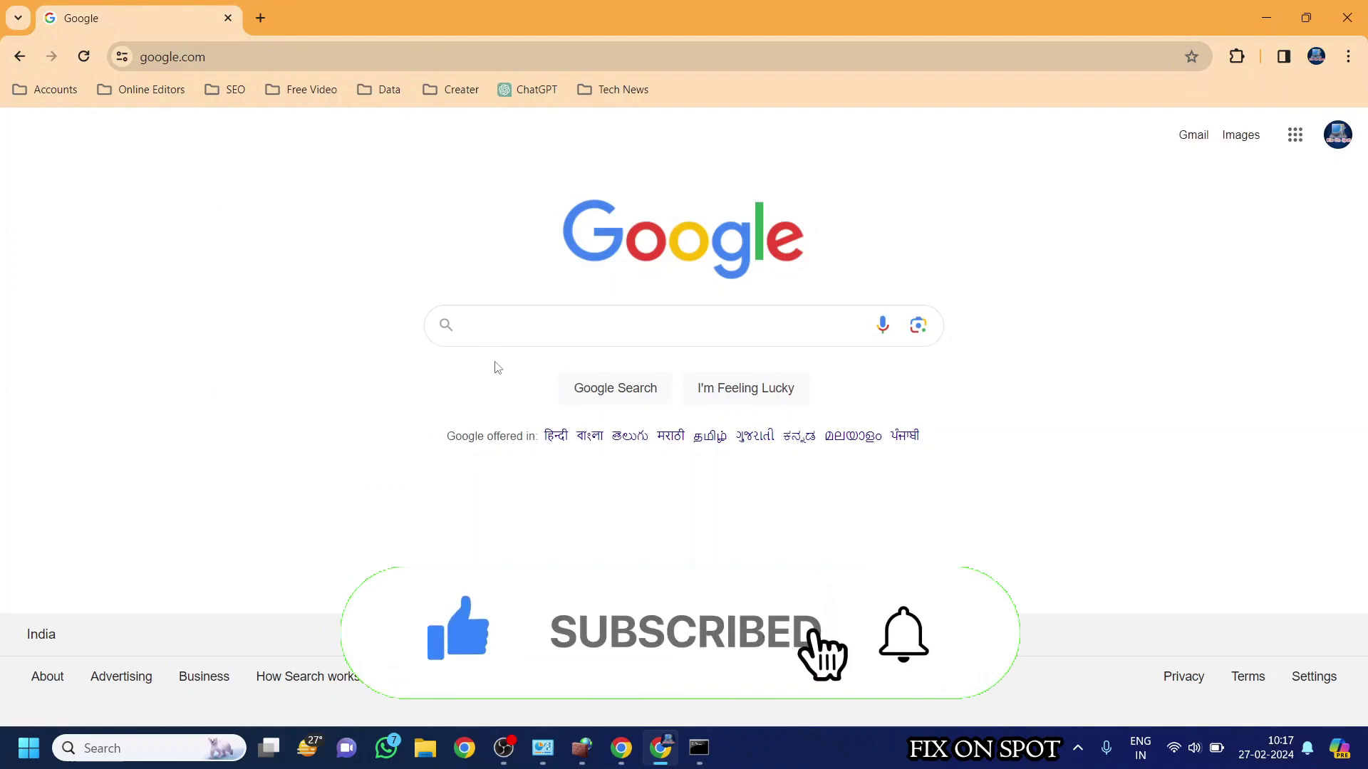
{"action": "type", "text": "zoom"}
{"action": "key", "text": "Return"}
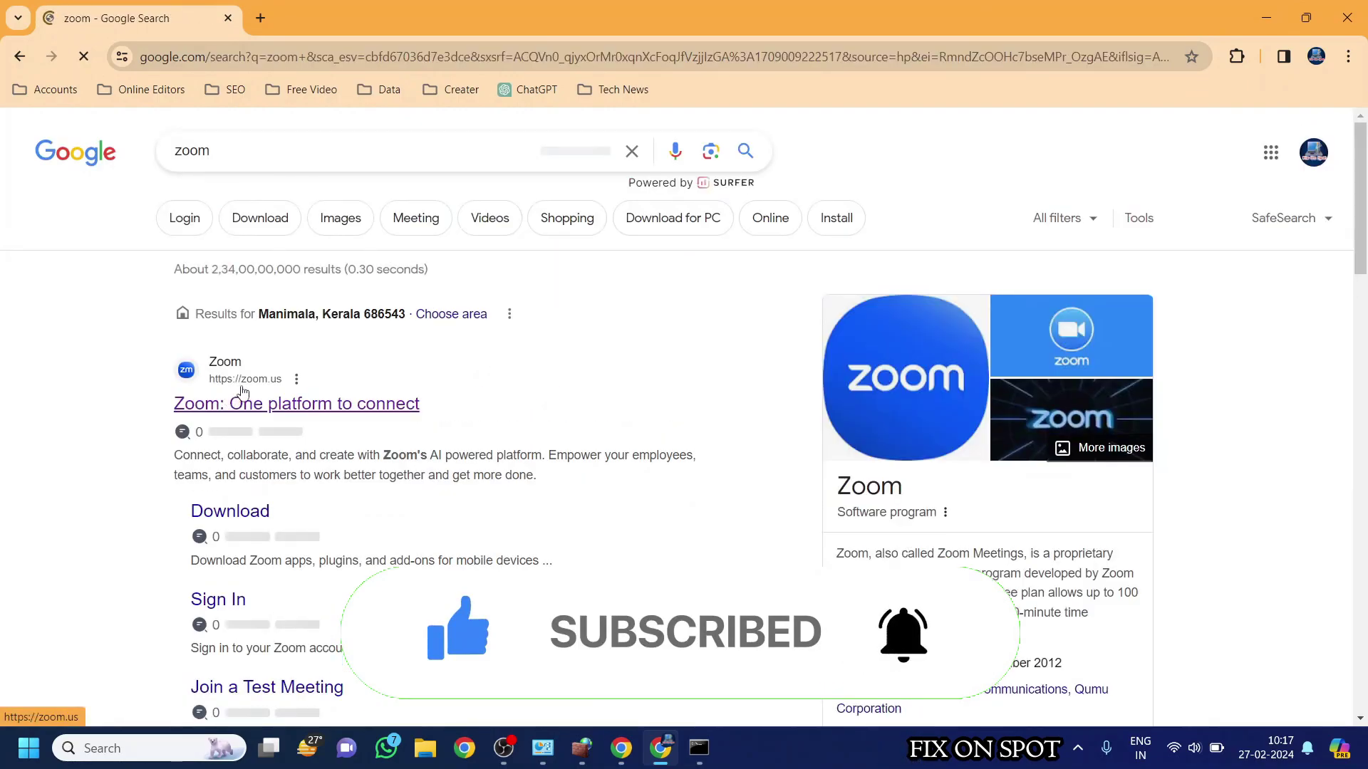
{"action": "left_click", "coordinate": [298, 403]}
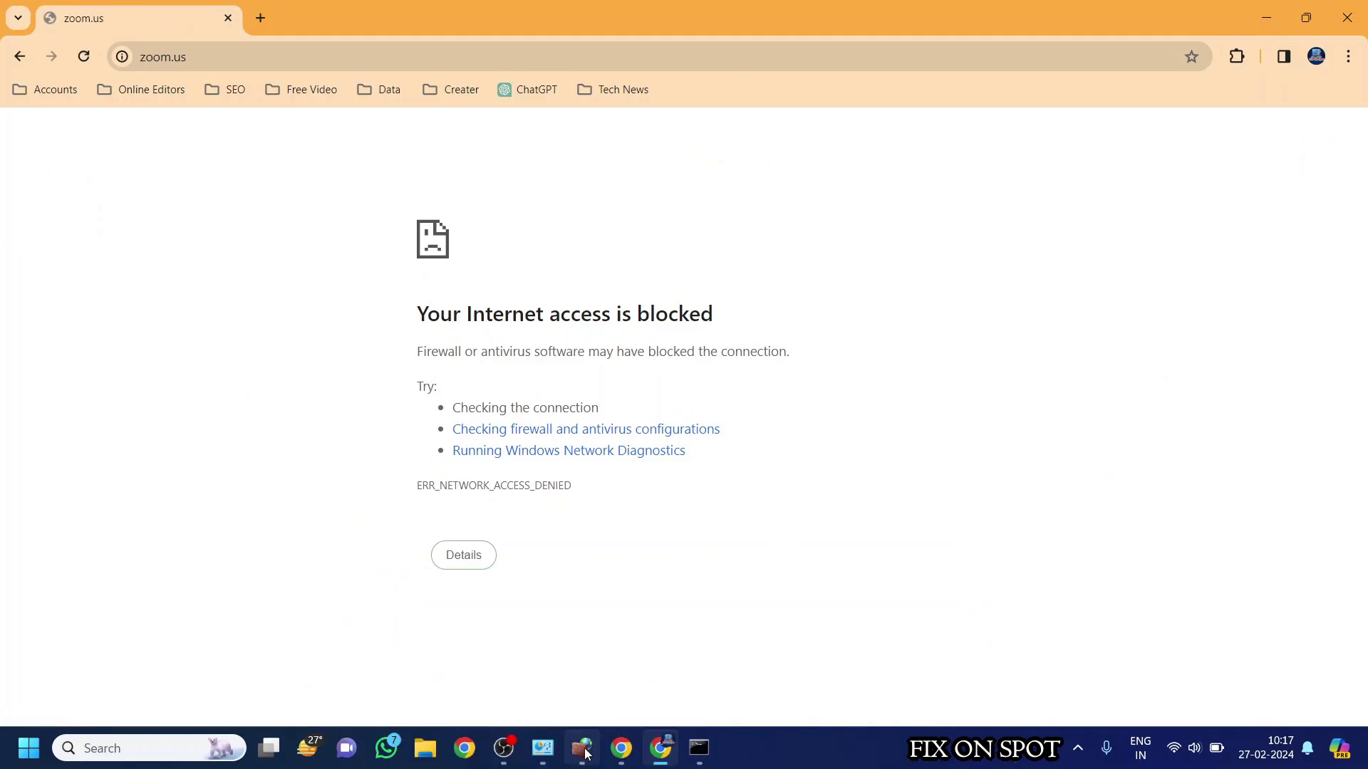
Delete the 'Block zoom site' outbound rule, confirm with Yes, and return to Chrome.
{"action": "left_click", "coordinate": [584, 751]}
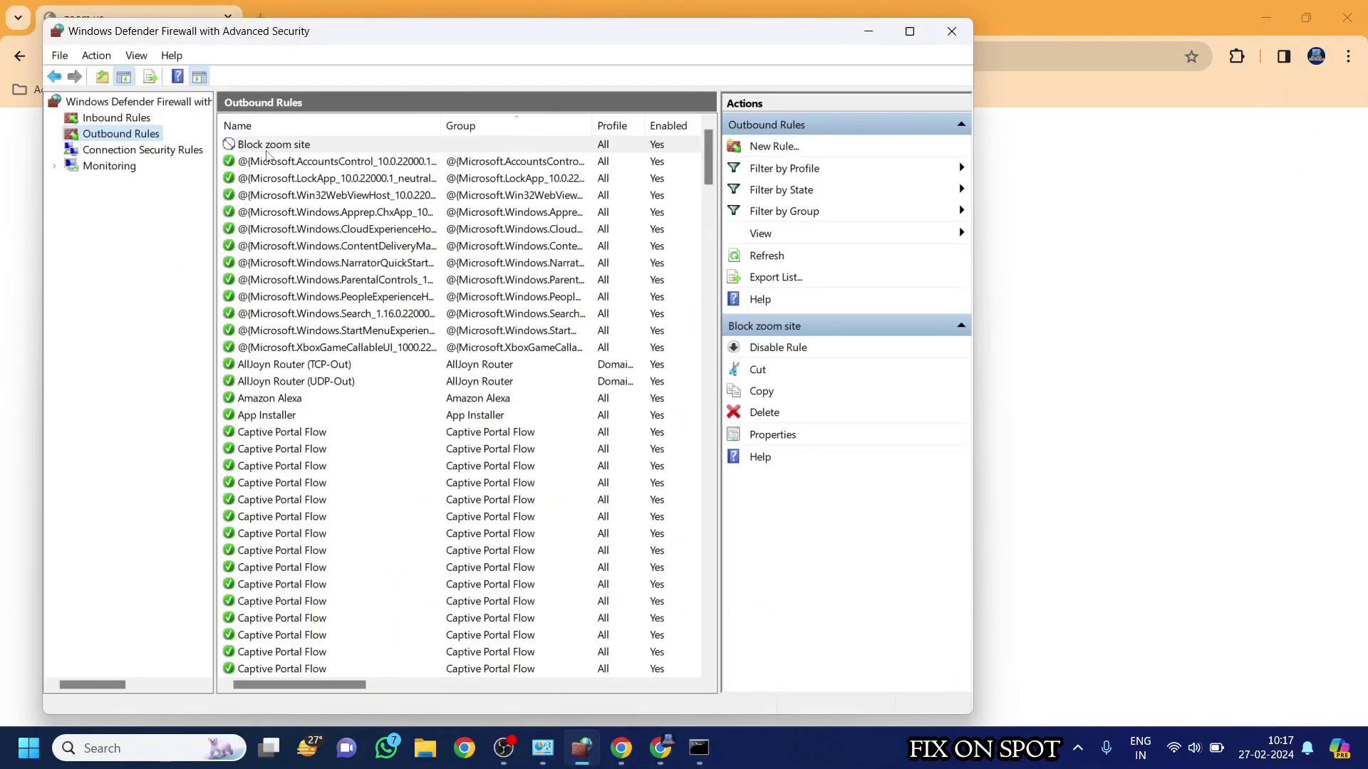
{"action": "left_click", "coordinate": [288, 146]}
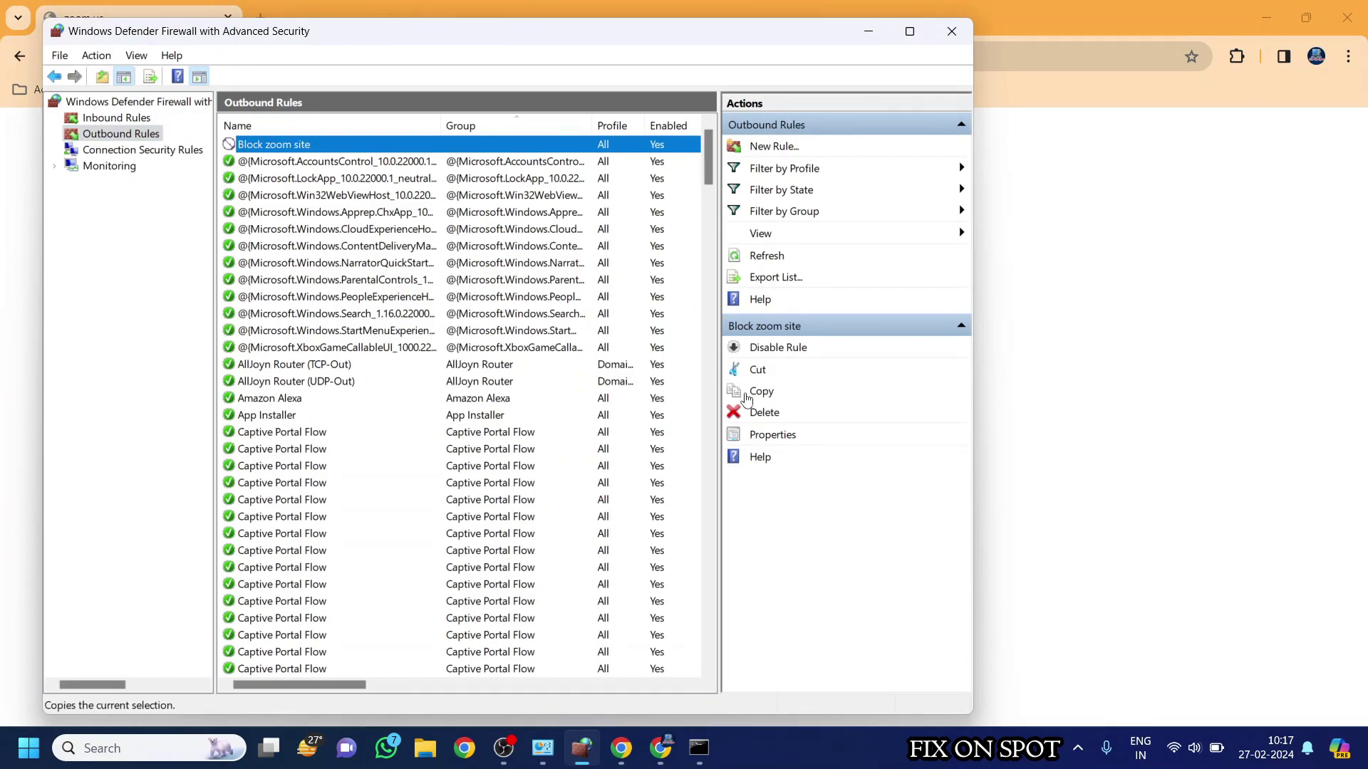
{"action": "left_click", "coordinate": [765, 414]}
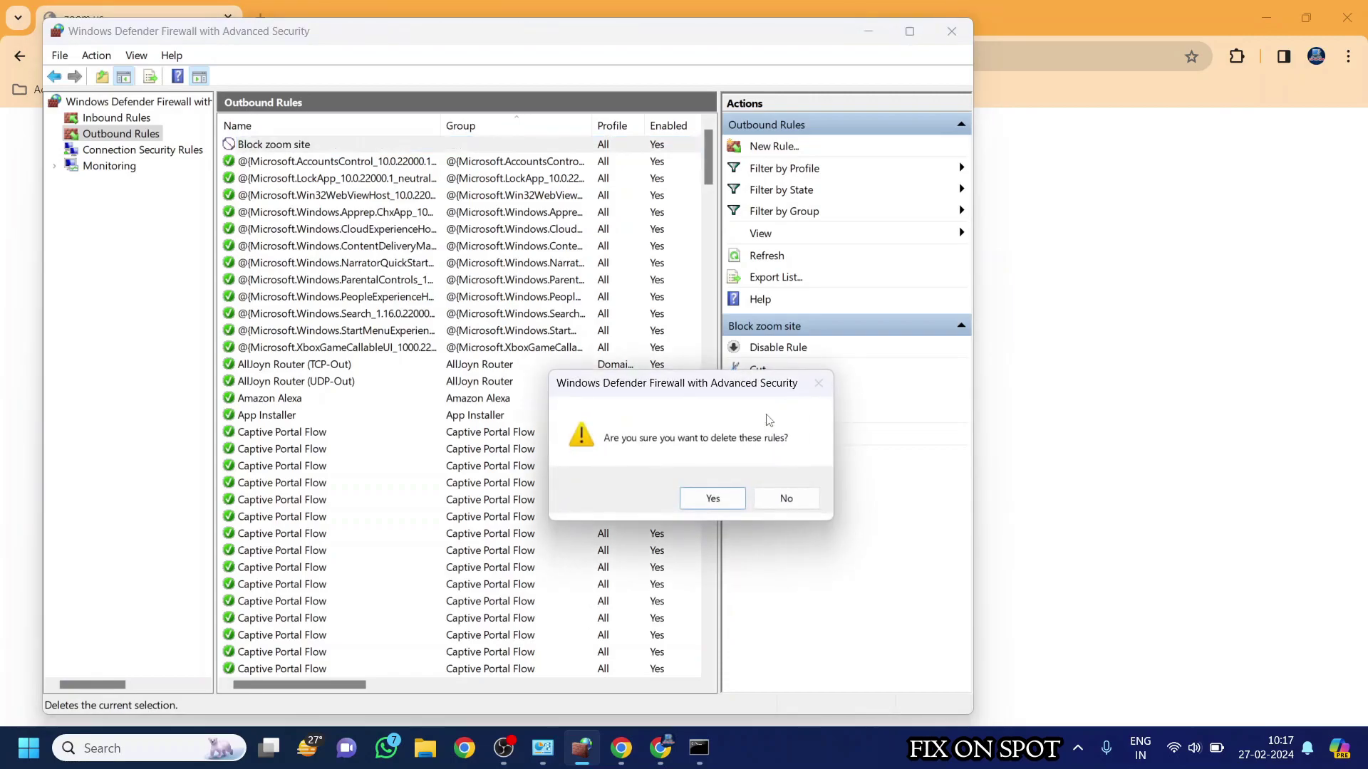
{"action": "left_click", "coordinate": [712, 498]}
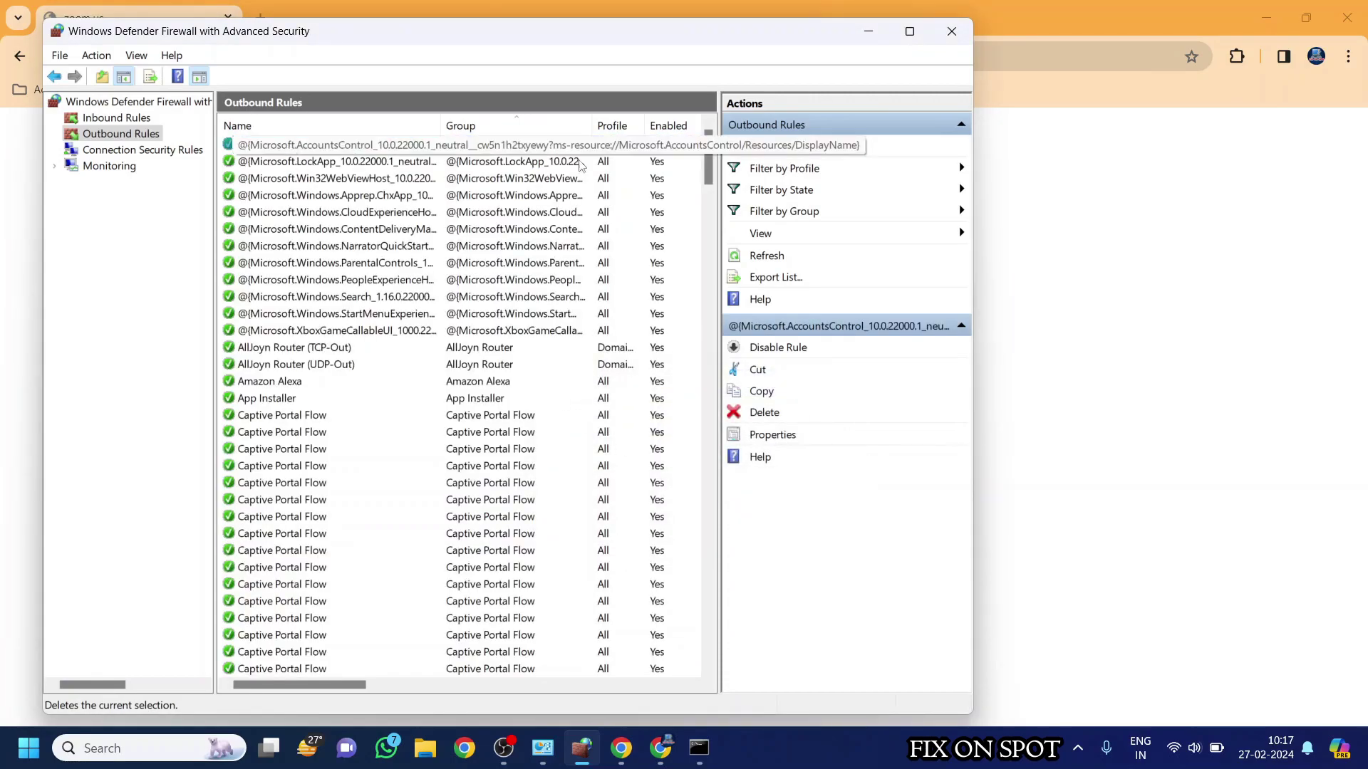
{"action": "left_click", "coordinate": [1121, 224]}
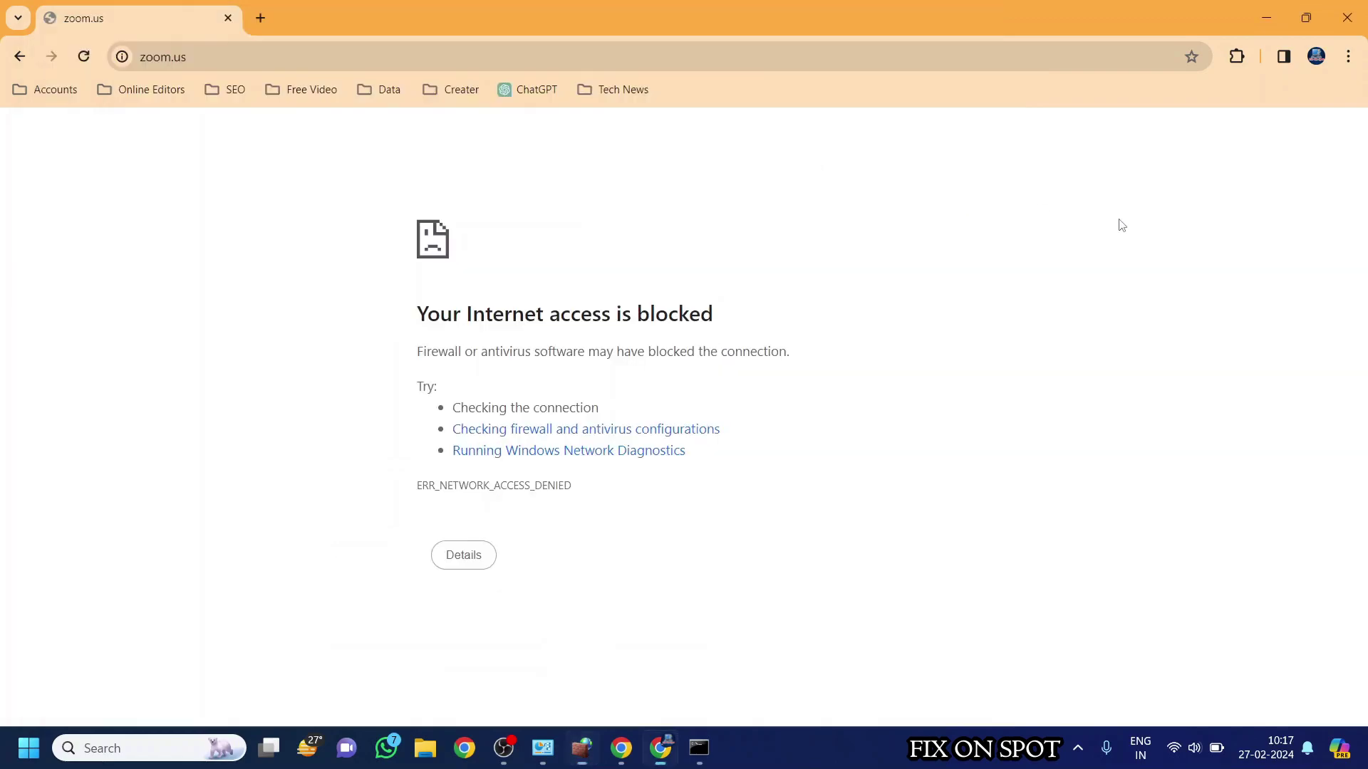
Reload zoom.us in Chrome now that the block rule is deleted.
{"action": "left_click", "coordinate": [258, 59]}
{"action": "key", "text": "Return"}
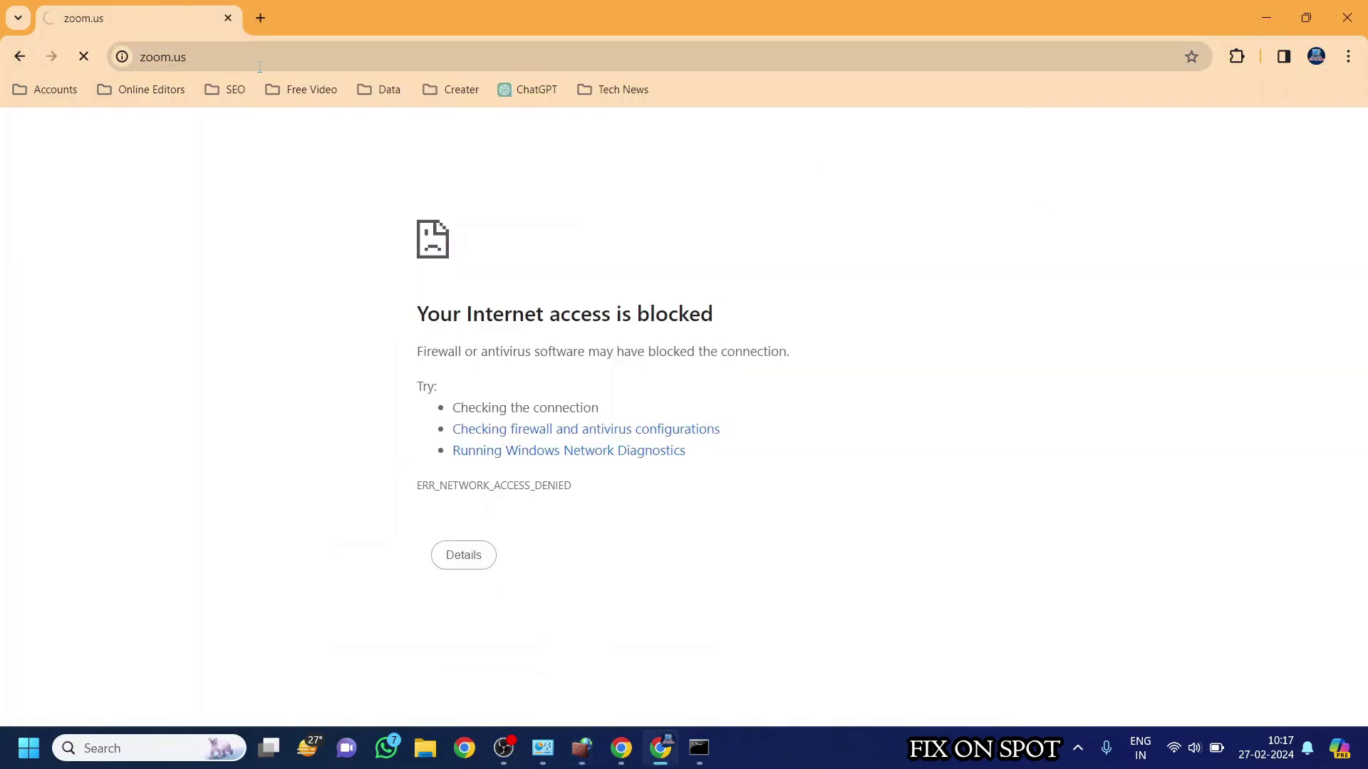